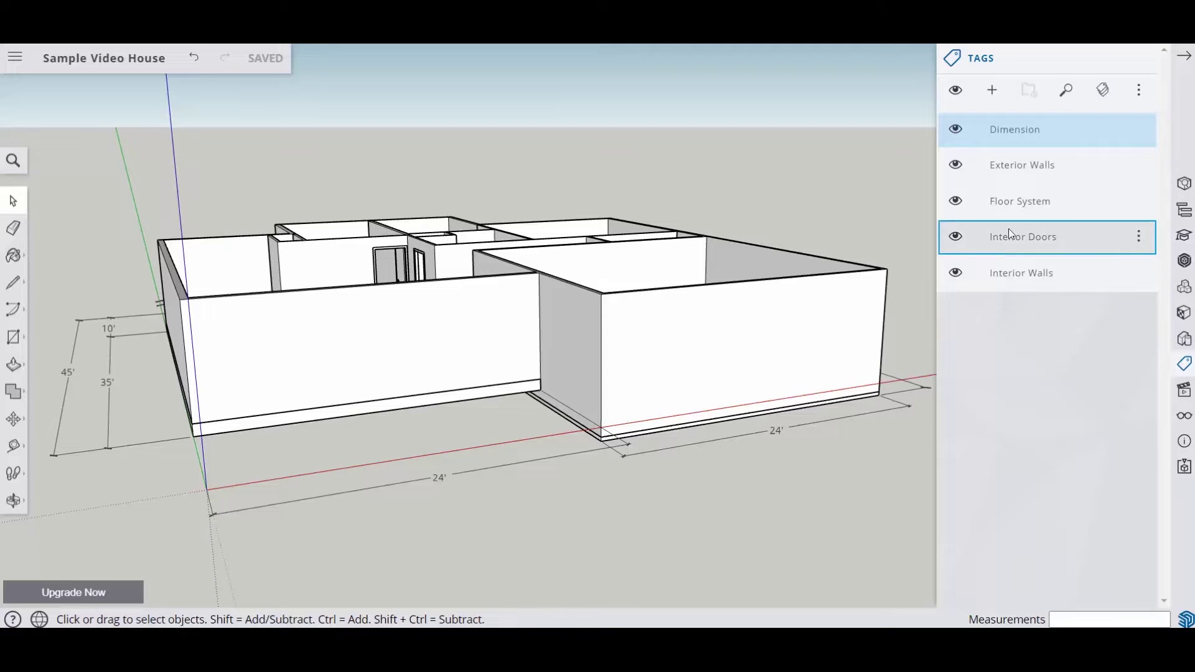
# Create a new tag named Porch, replacing the default Tag1 name
pyautogui.click(993, 92)
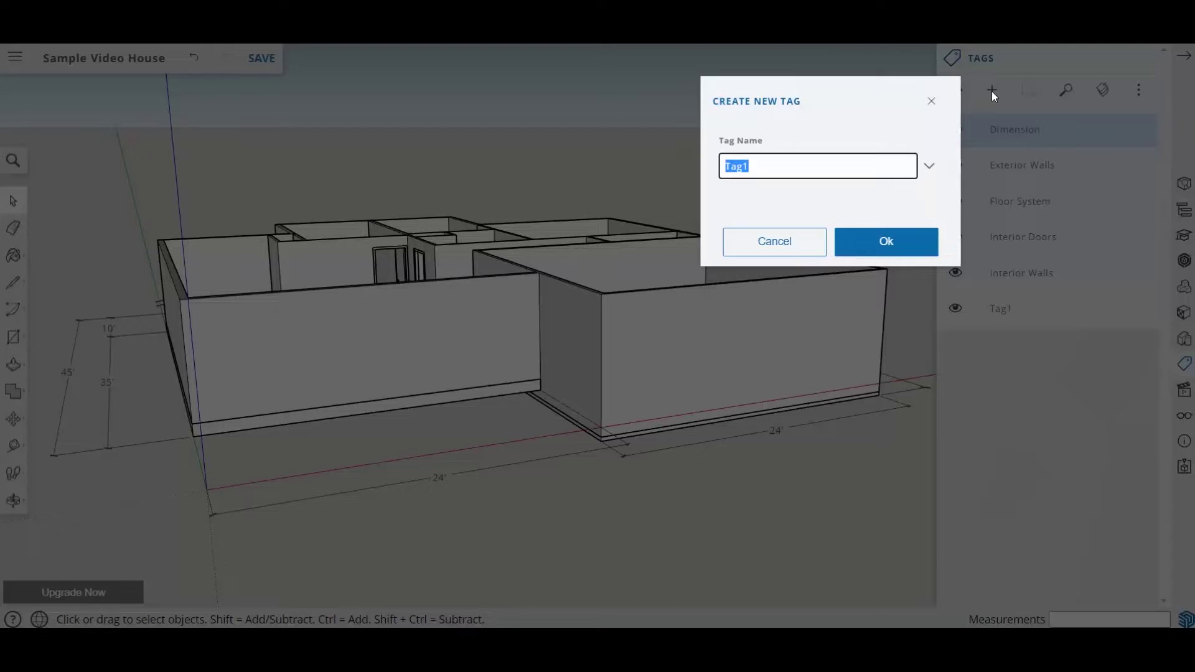
pyautogui.write('Porch')
pyautogui.click(919, 241)
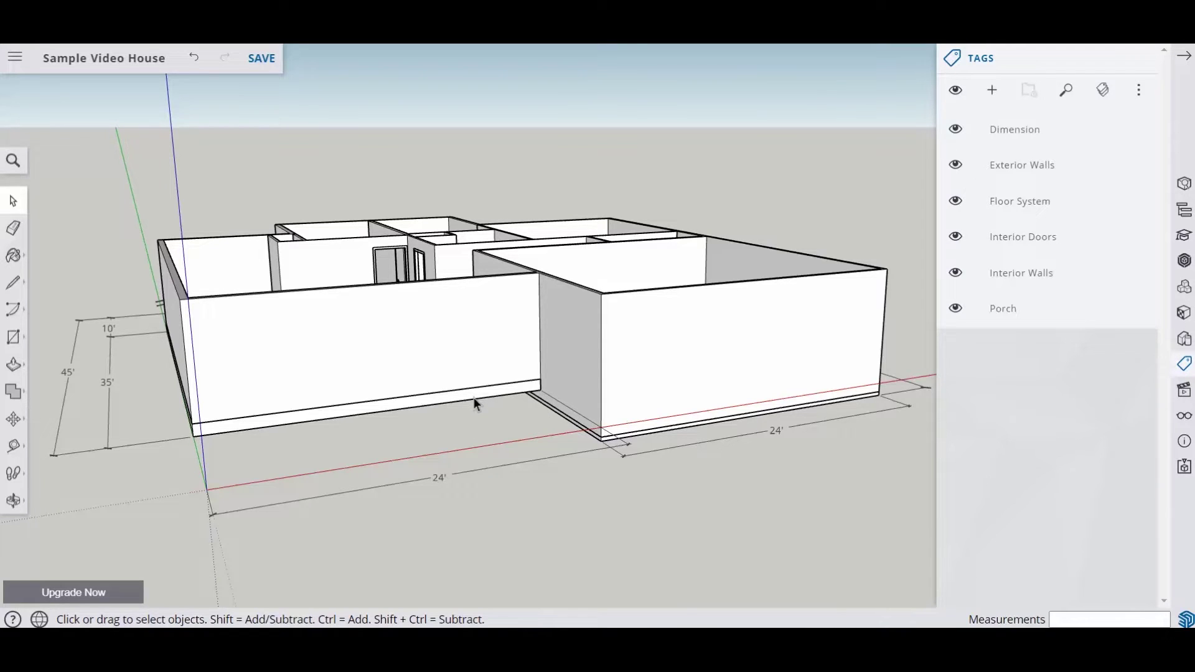
pyautogui.scroll(3, 473, 398)
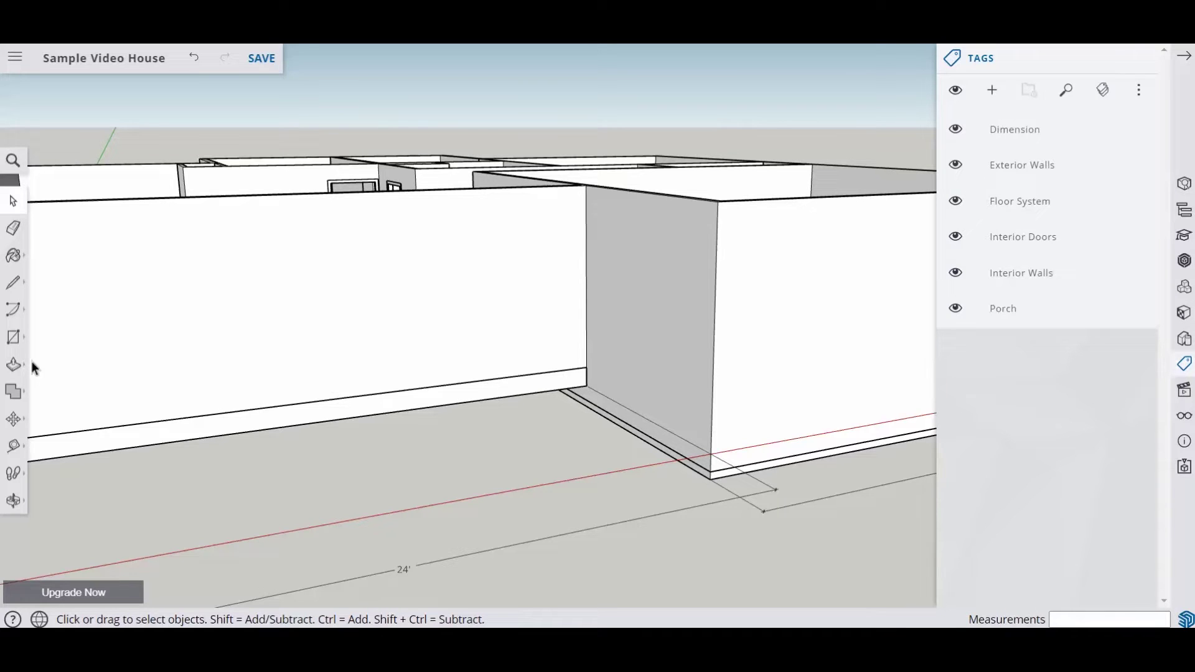
# Draw a 7' by 3.5" rectangle on the floor from the wall's inside corner
pyautogui.click(14, 339)
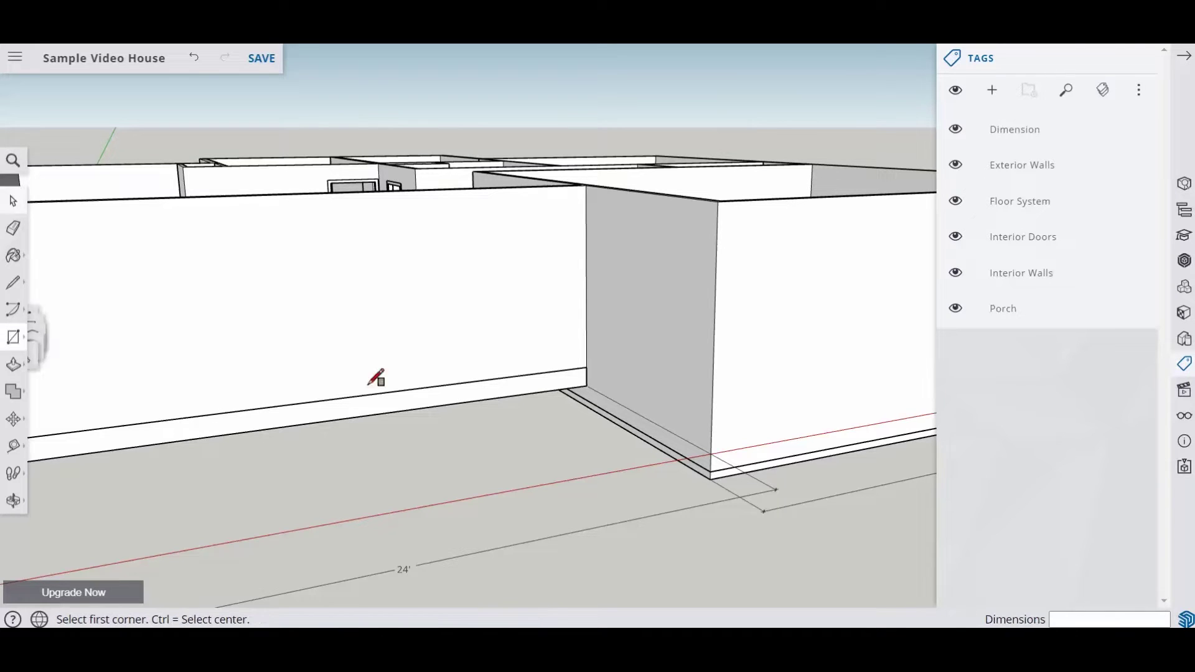
pyautogui.click(587, 385)
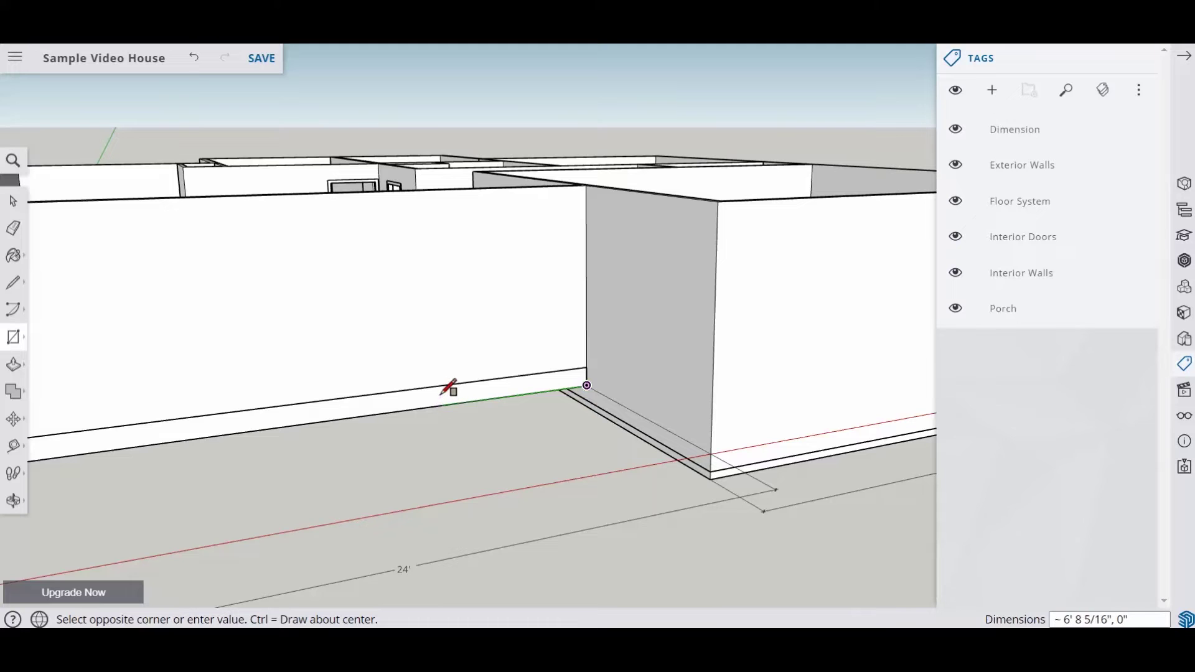
pyautogui.scroll(3, 439, 389)
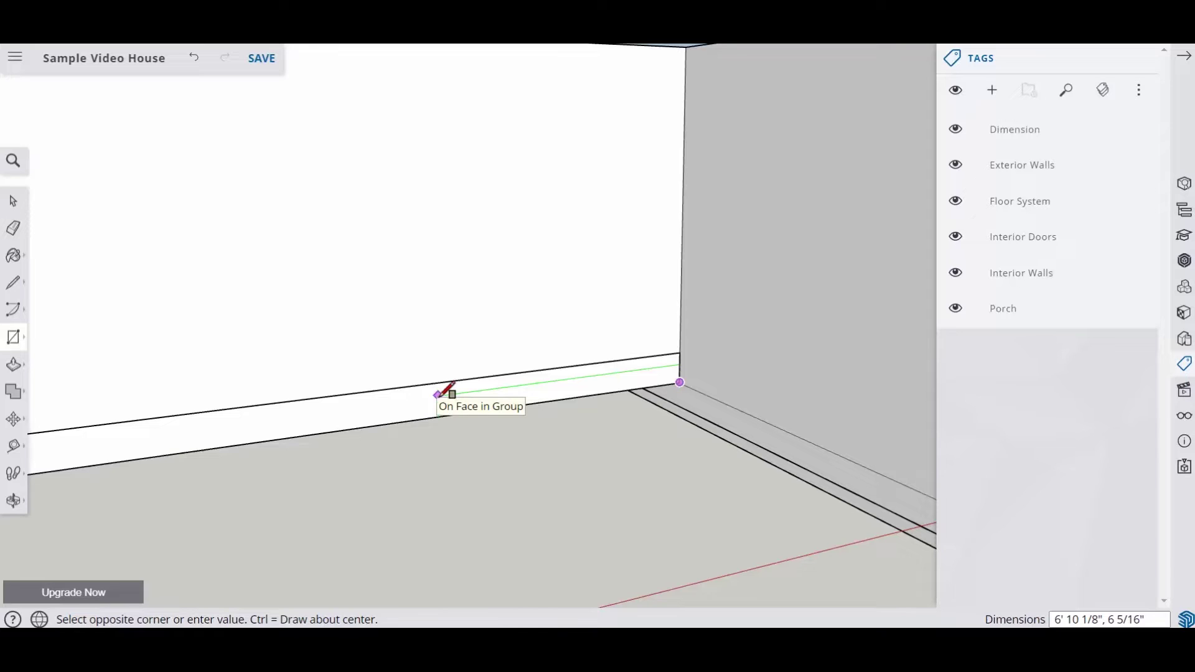
pyautogui.write('7')
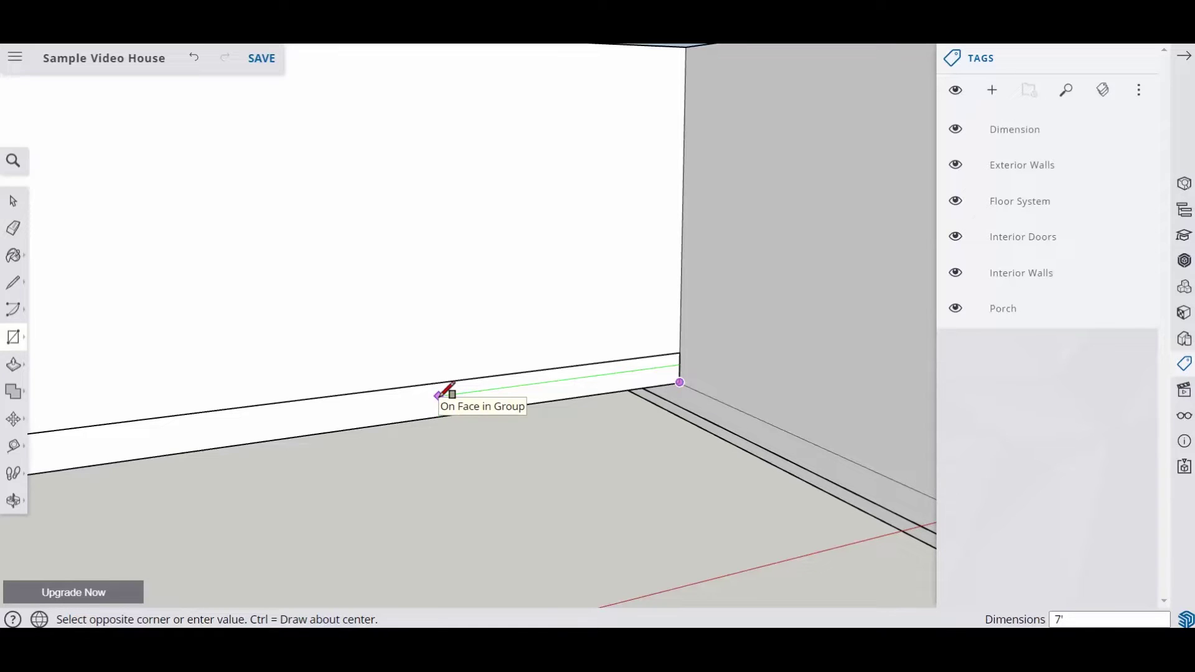
pyautogui.write("',3.5")
pyautogui.press('Return')
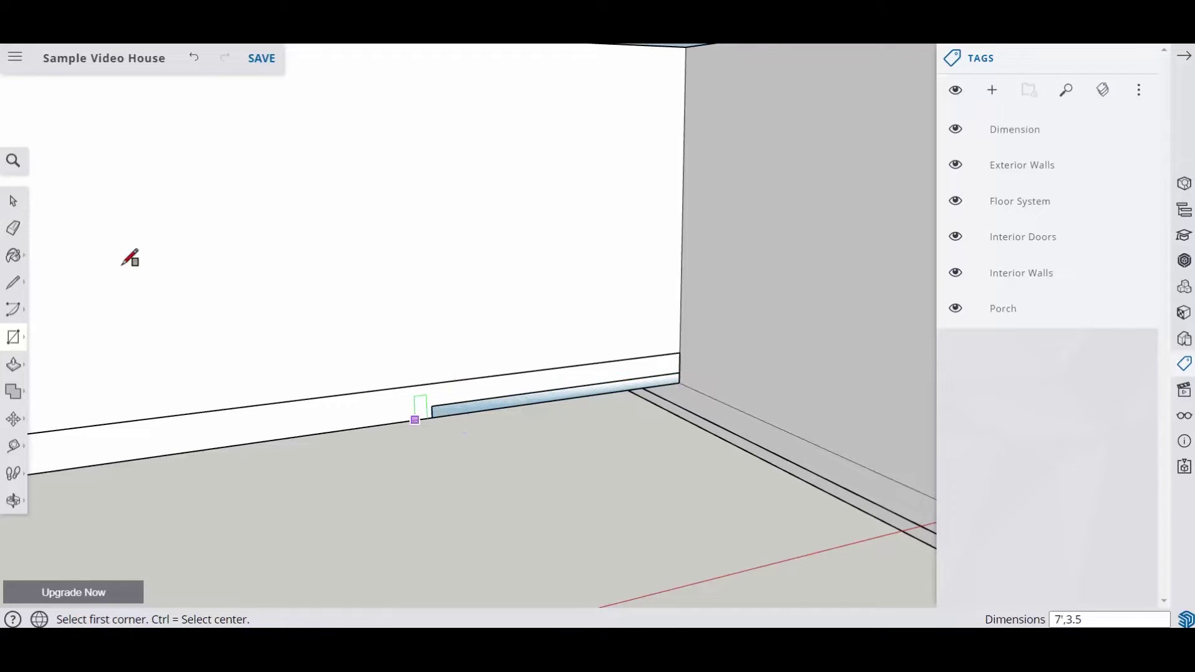
pyautogui.click(14, 364)
# Extrude the rectangle 5' out from the wall into a slab
pyautogui.click(492, 412)
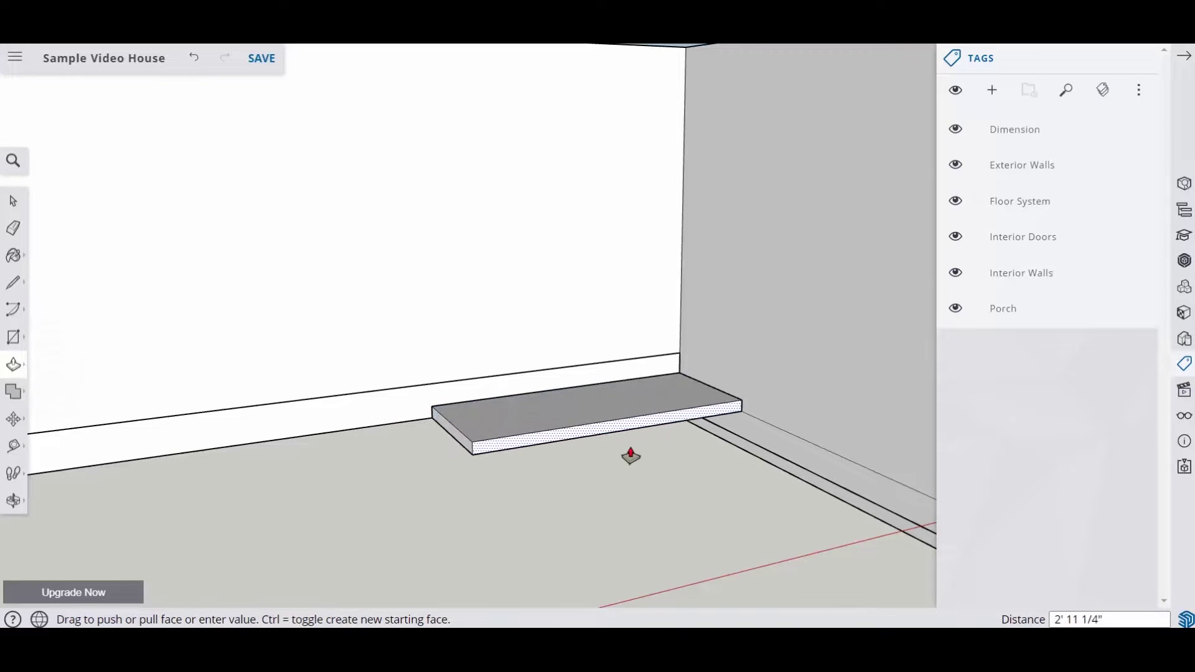
pyautogui.write("5'")
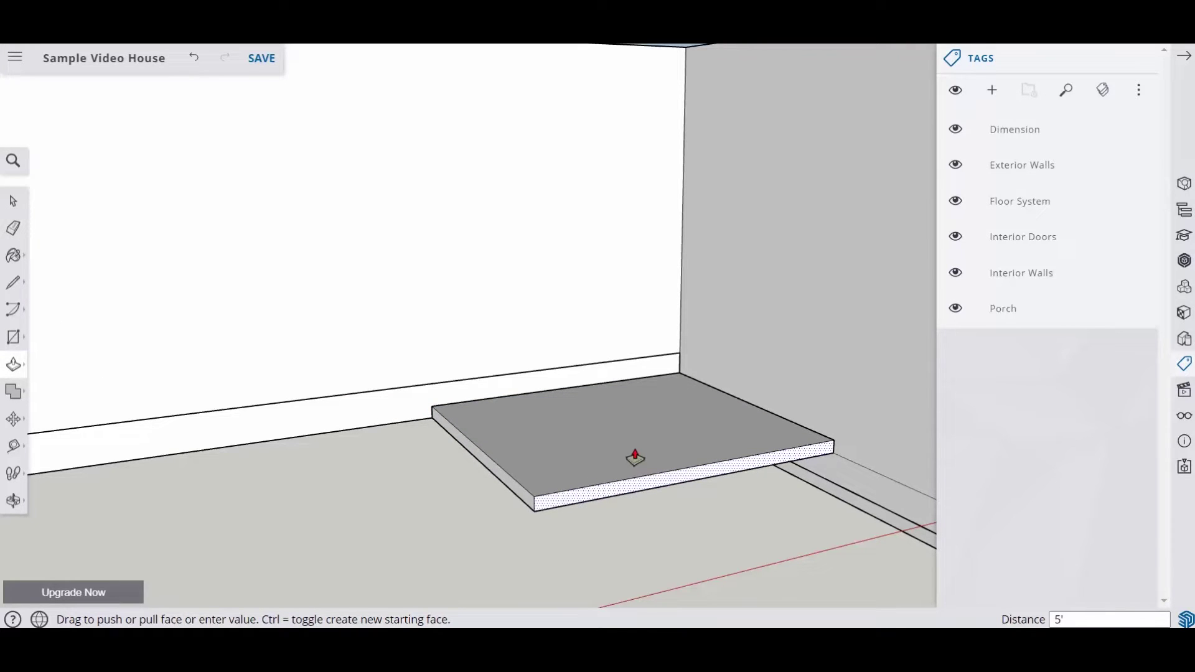
pyautogui.press('Return')
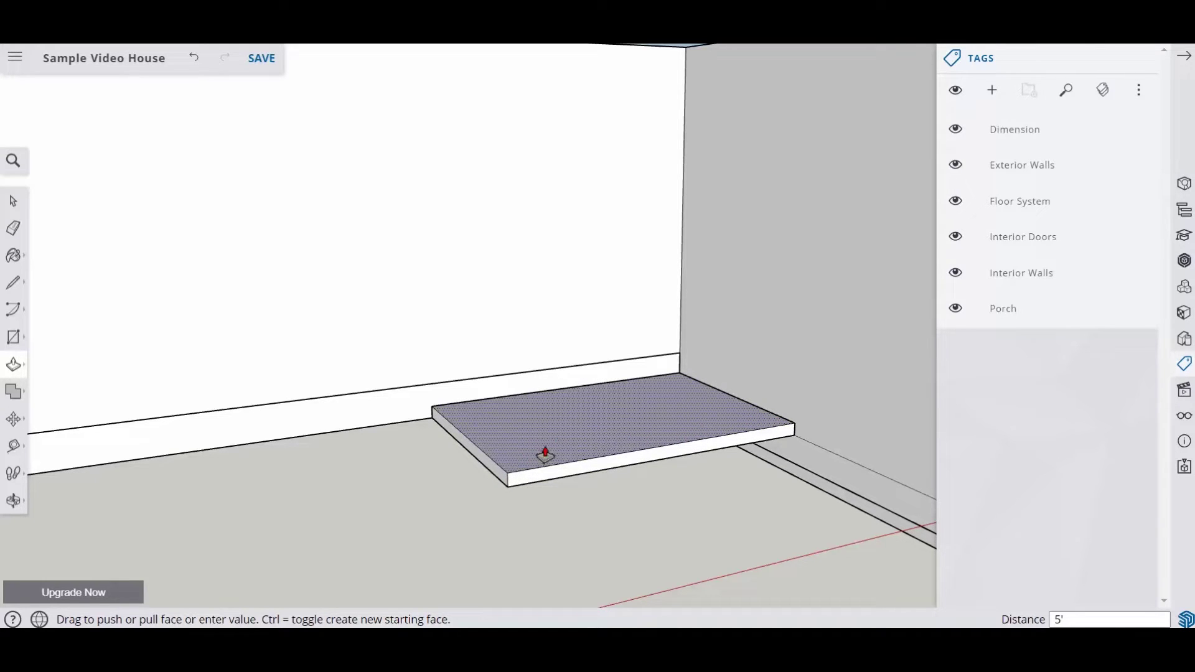
# Extend the slab's left side and front face by 1.5" each
pyautogui.click(467, 453)
pyautogui.write('1.5')
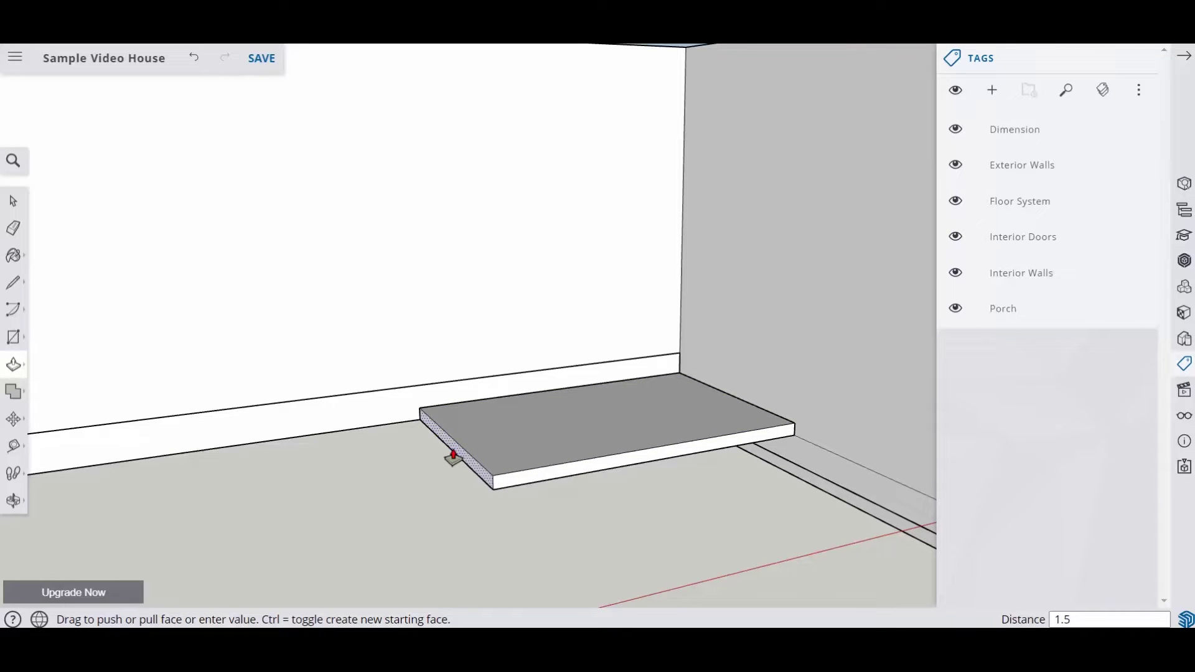
pyautogui.press('Return')
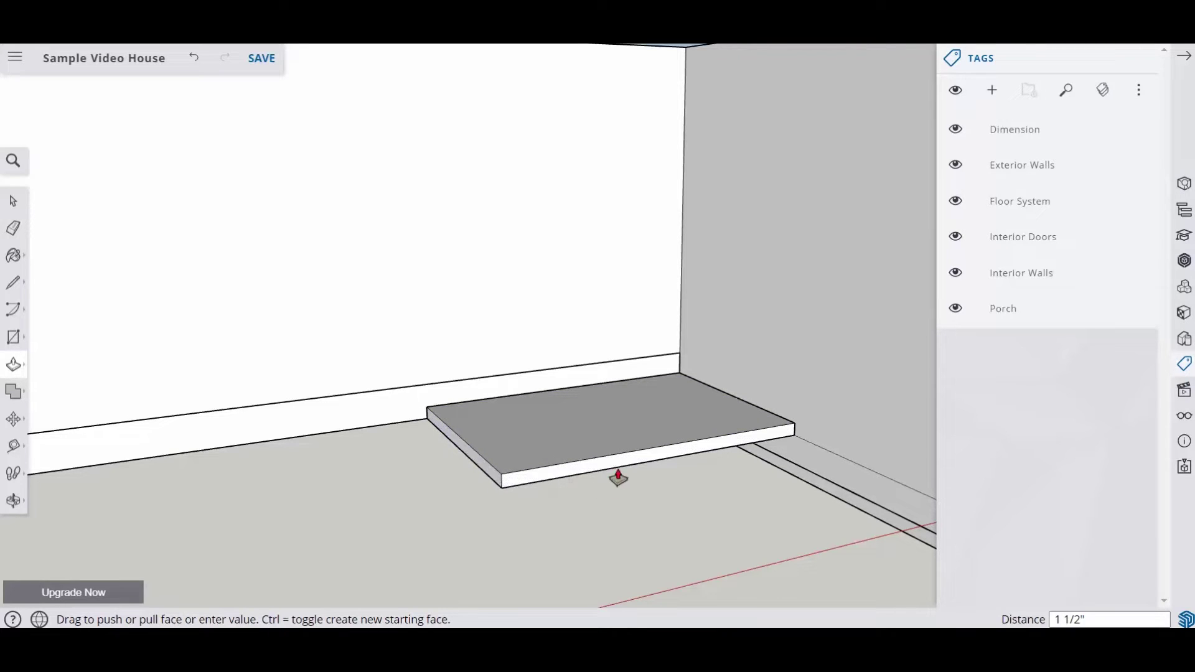
pyautogui.click(620, 470)
pyautogui.write('1.5')
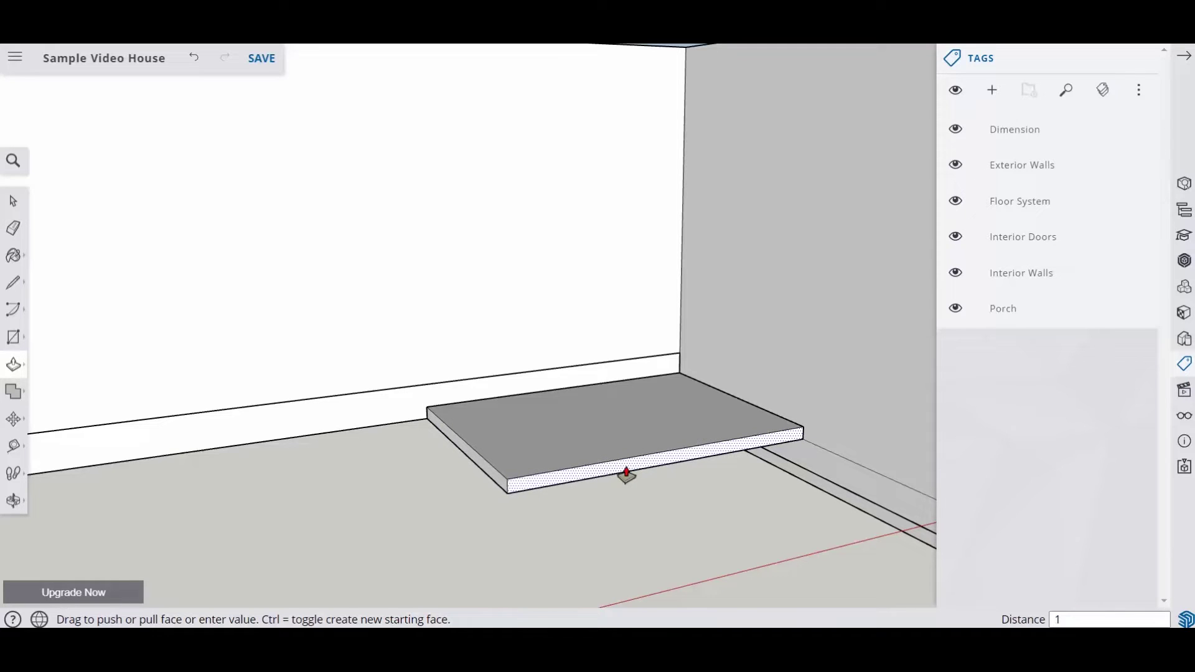
pyautogui.press('Return')
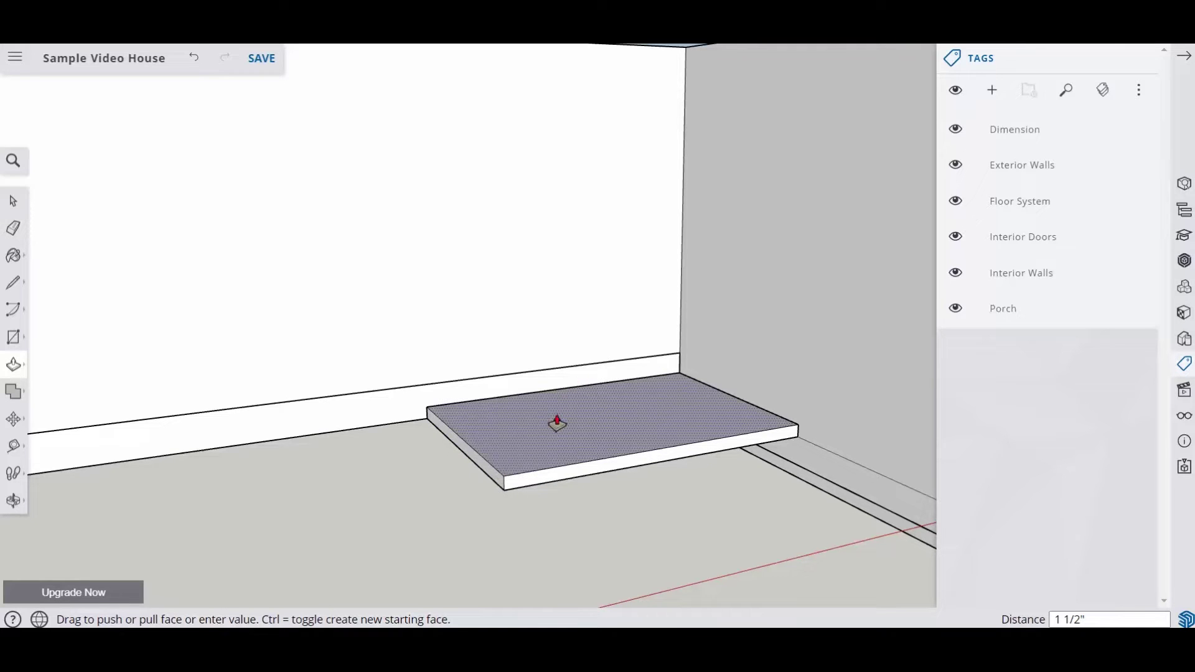
pyautogui.click(13, 200)
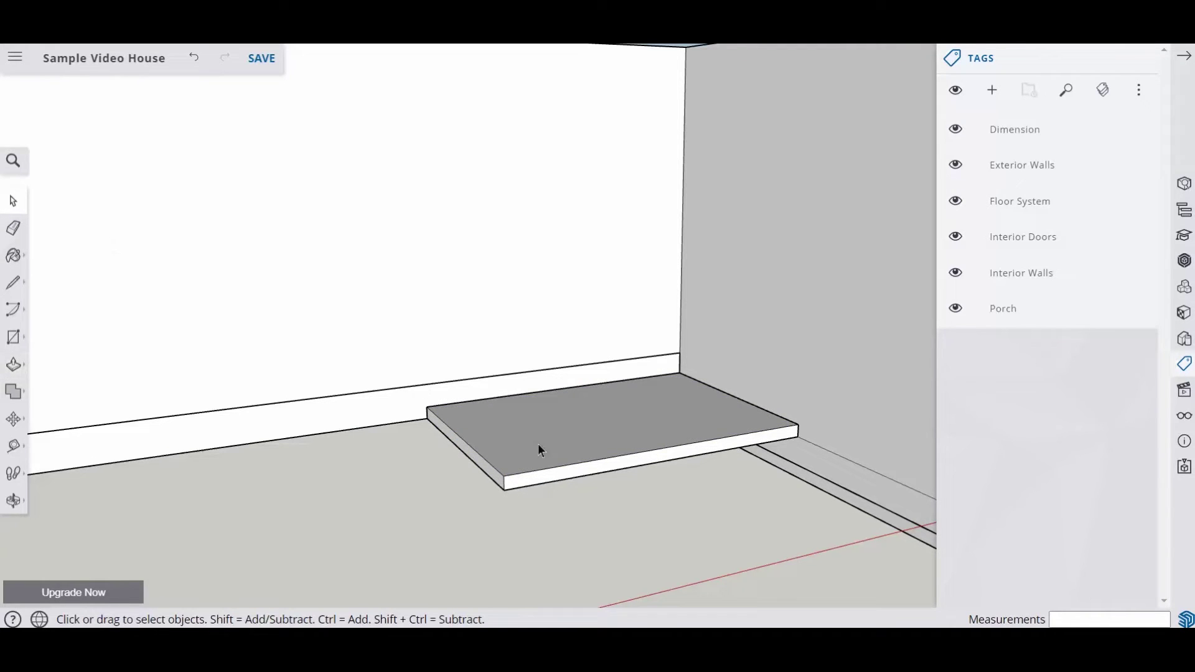
# Place a vertical guide 5' from the wall corner, undoing a mistaken 5" guide
pyautogui.scroll(-3, 538, 444)
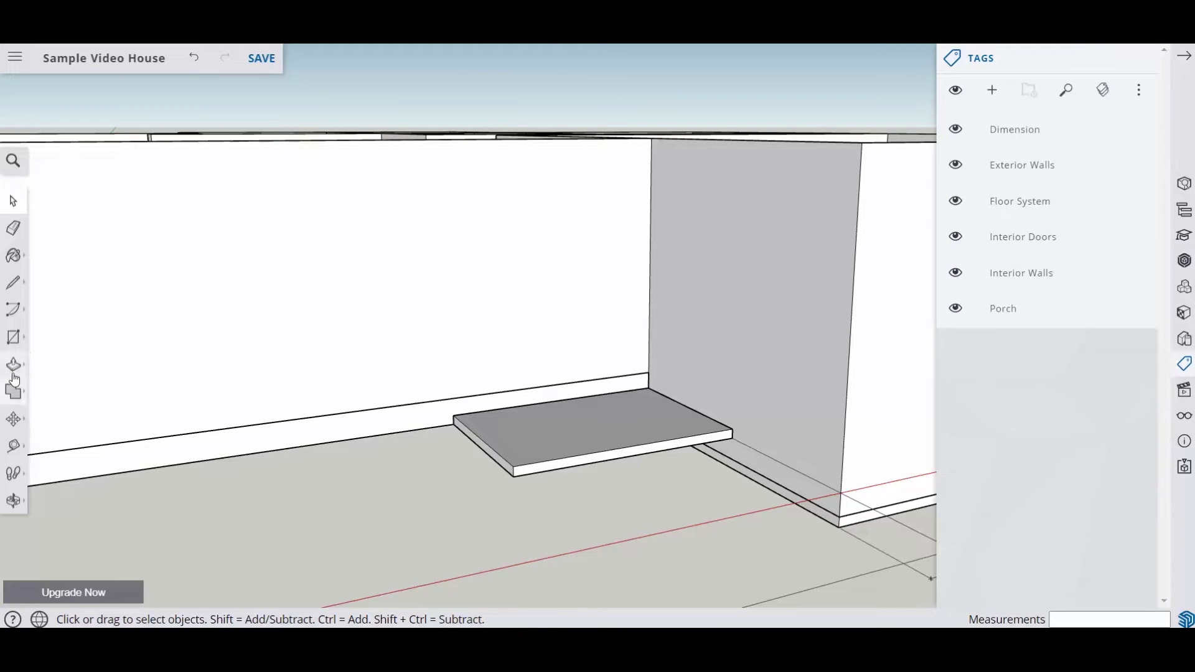
pyautogui.click(13, 446)
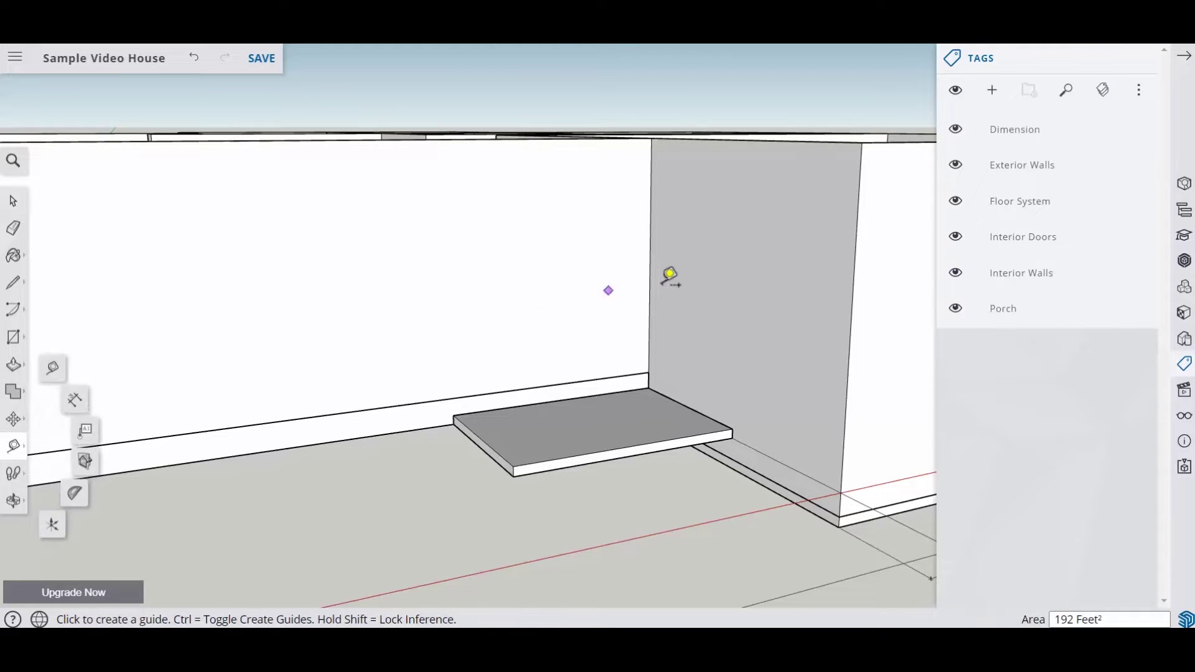
pyautogui.click(651, 282)
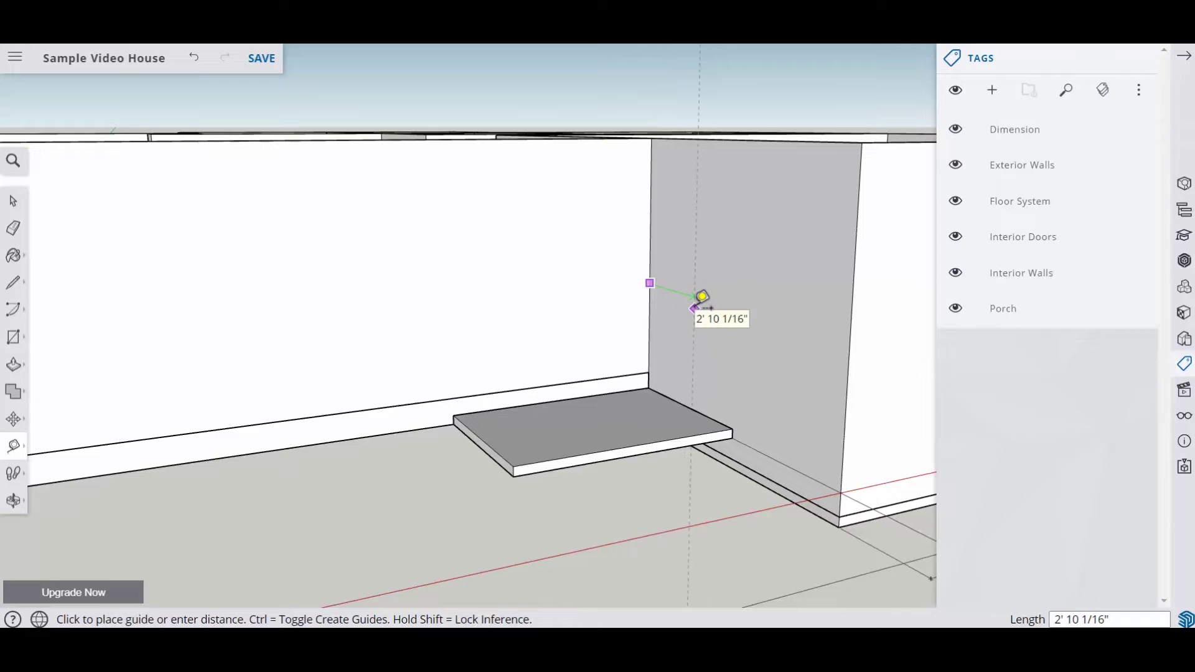
pyautogui.write('5')
pyautogui.press('Return')
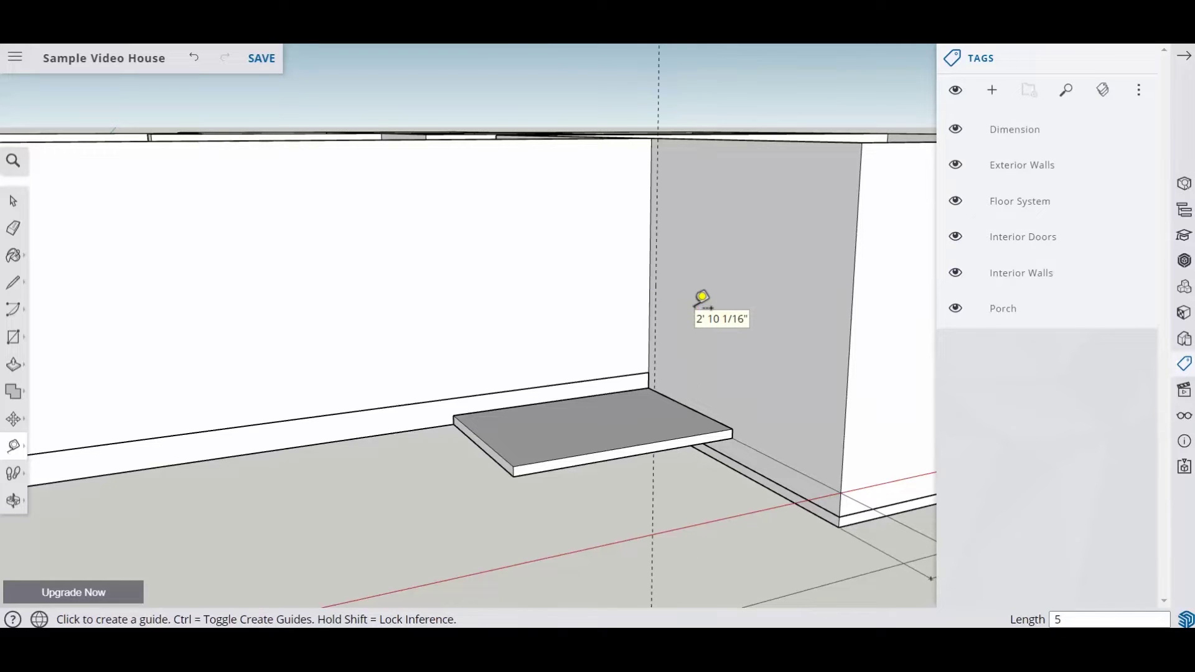
pyautogui.click(195, 58)
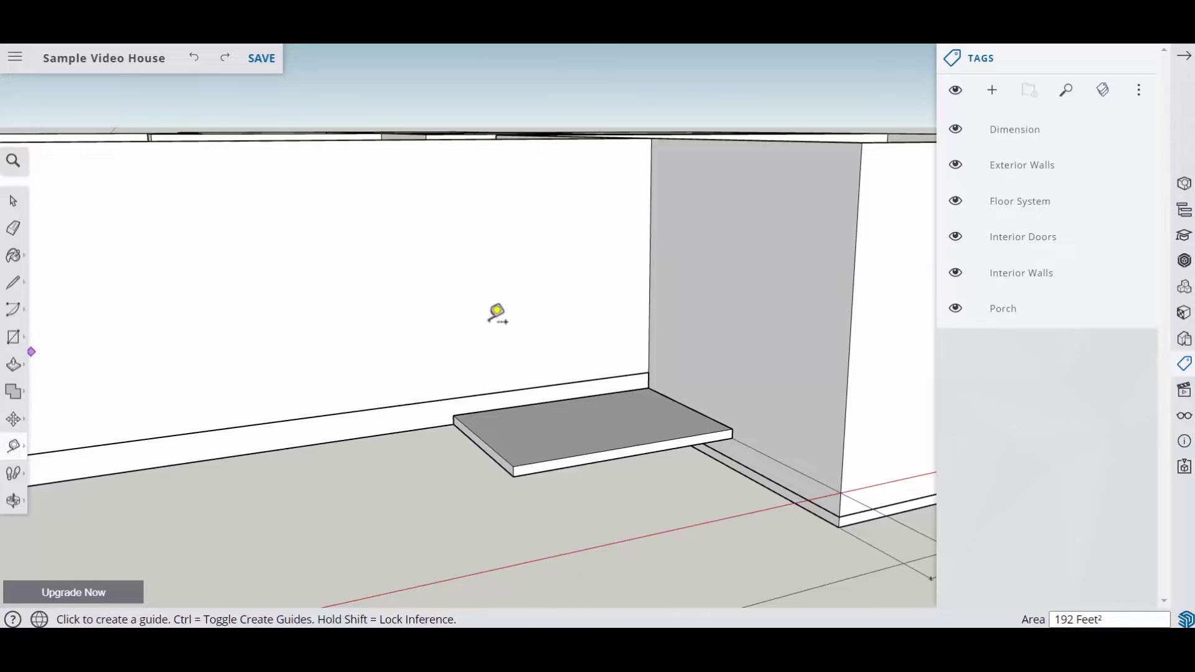
pyautogui.click(650, 284)
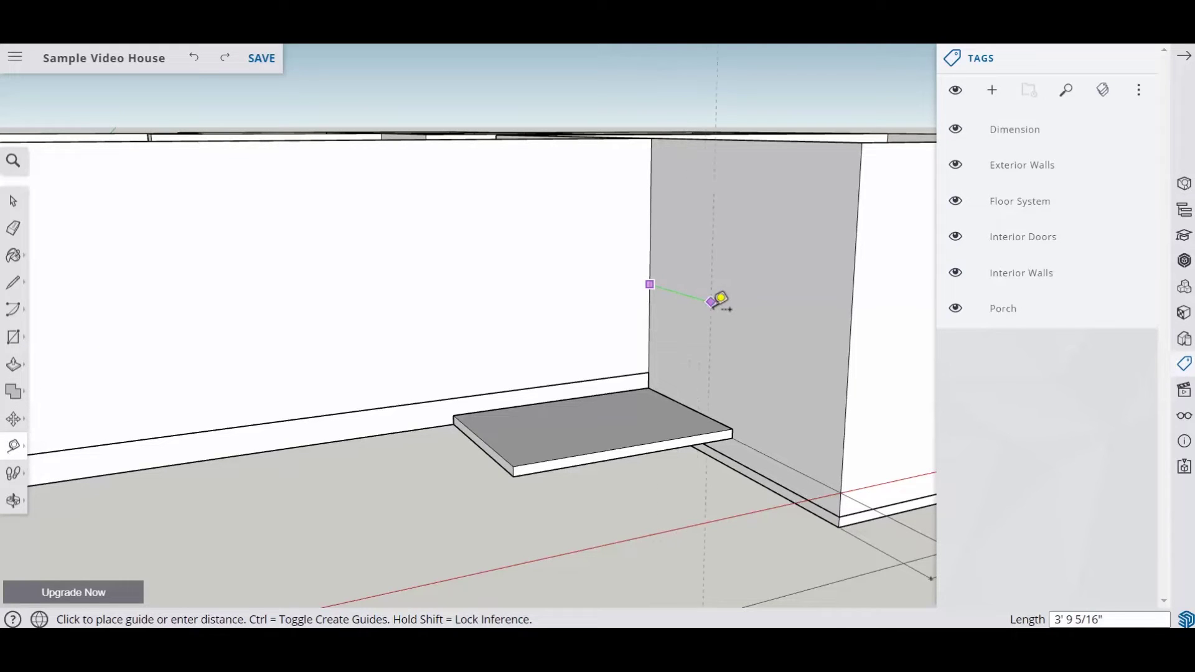
pyautogui.write('5')
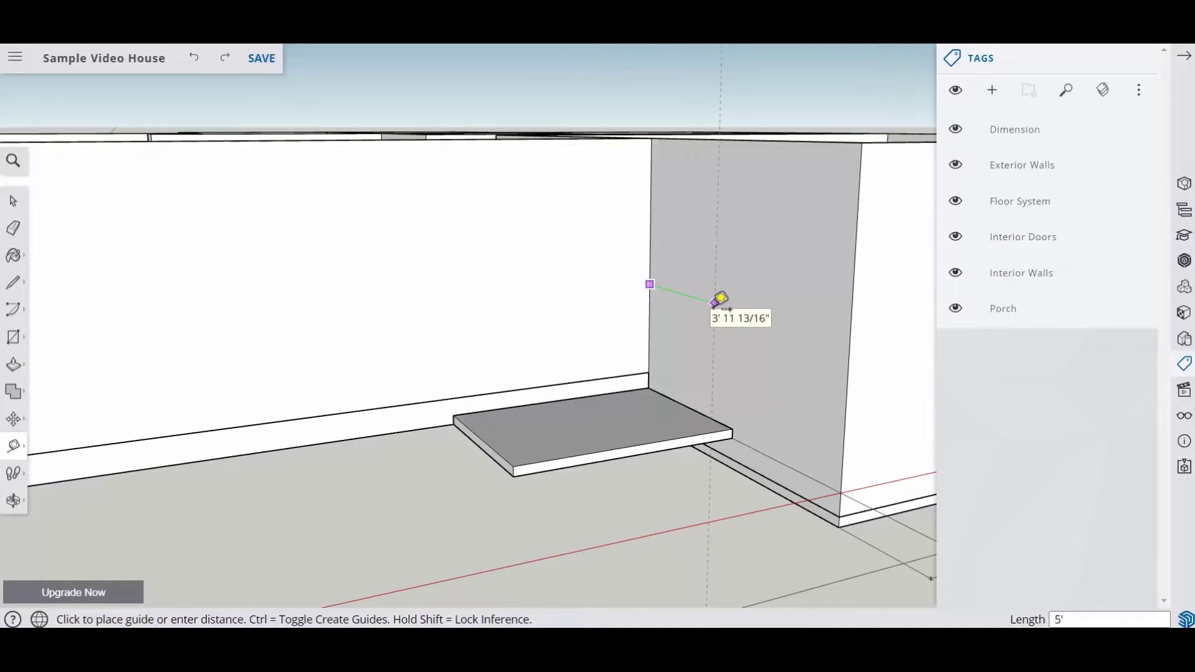
pyautogui.write("'")
pyautogui.press('Return')
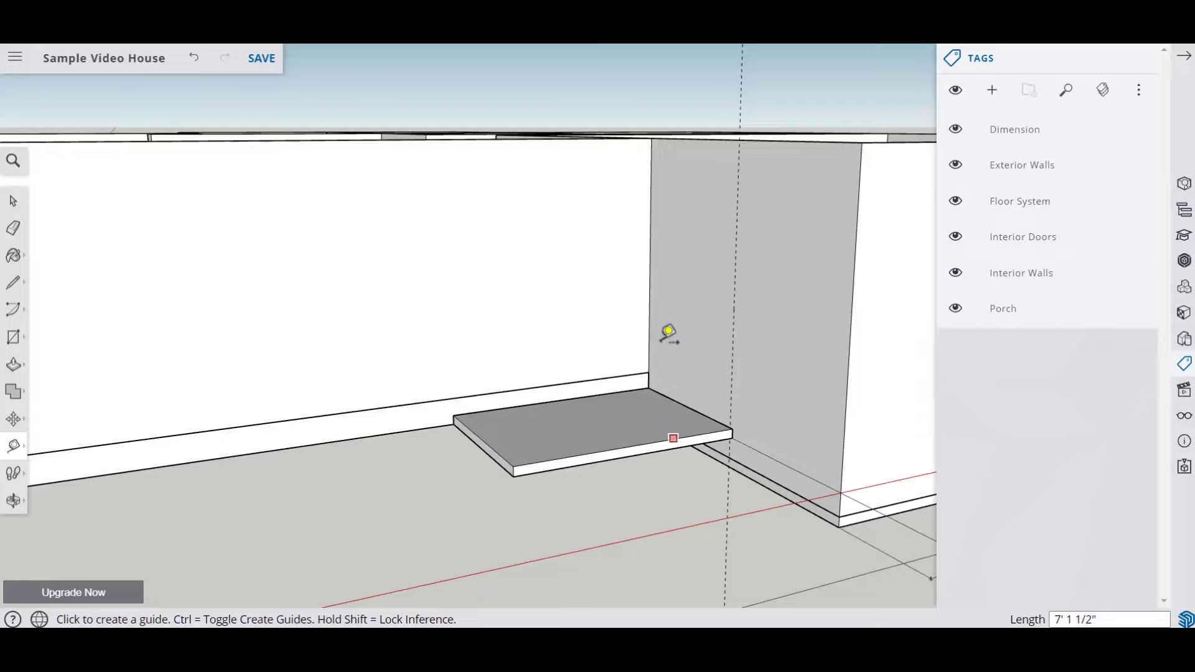
# Add a second vertical guide 7' left of the wall corner
pyautogui.click(650, 276)
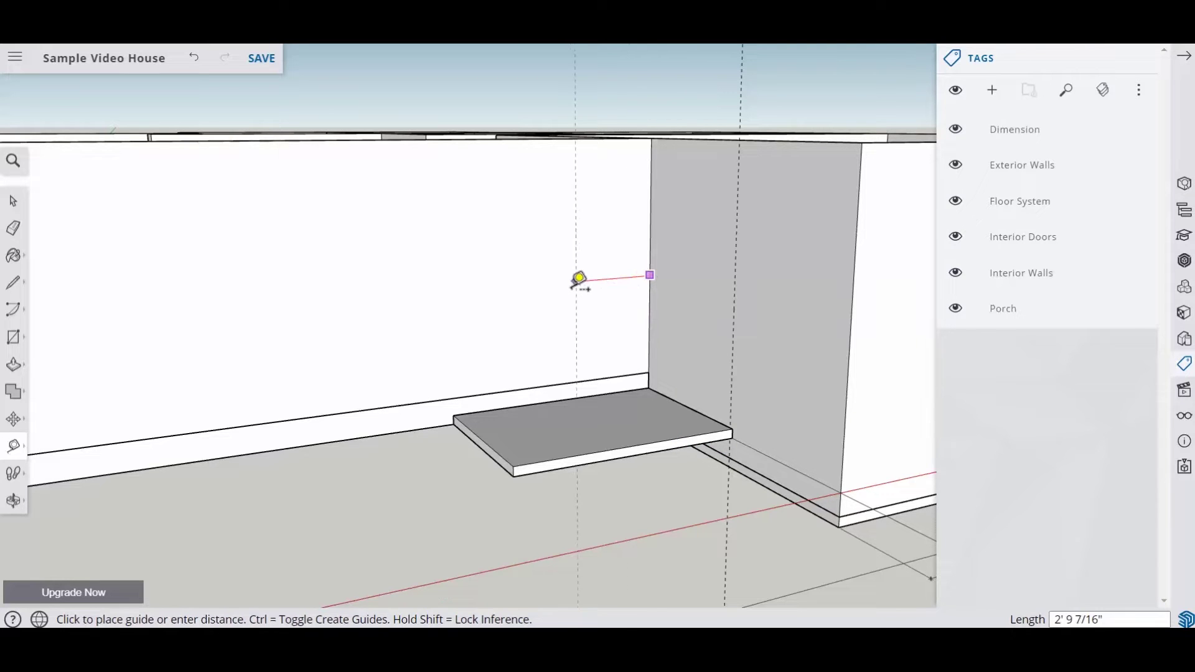
pyautogui.write('7')
pyautogui.press('Return')
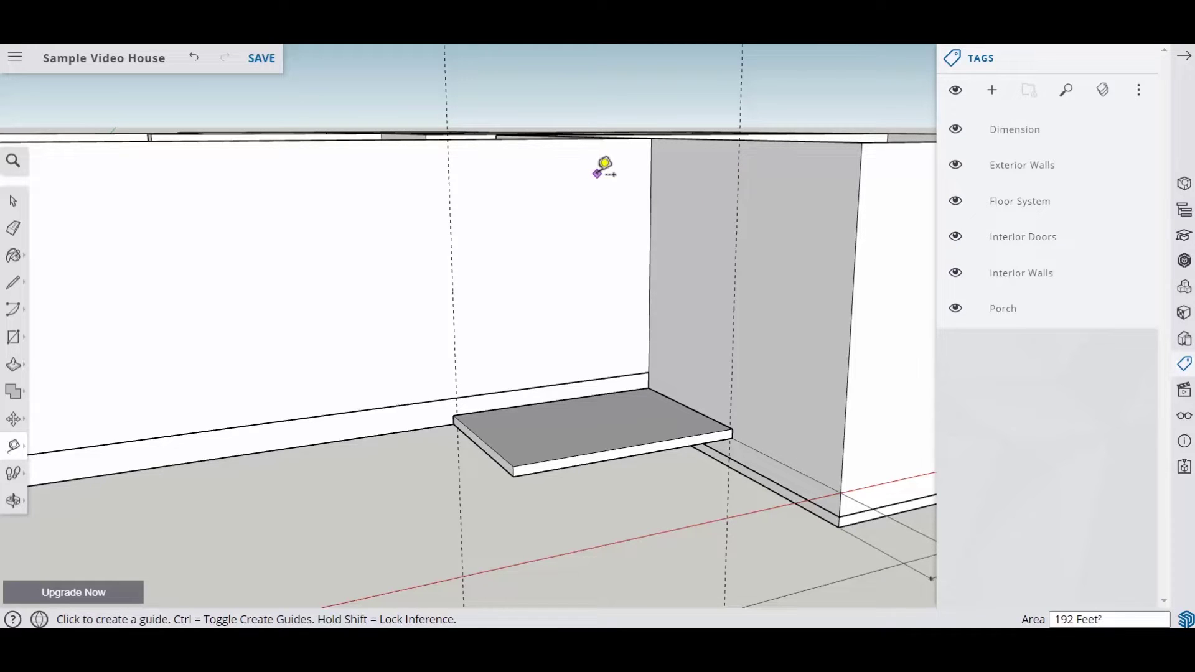
# Add horizontal guides 10.75" below the top edges of both walls
pyautogui.click(470, 138)
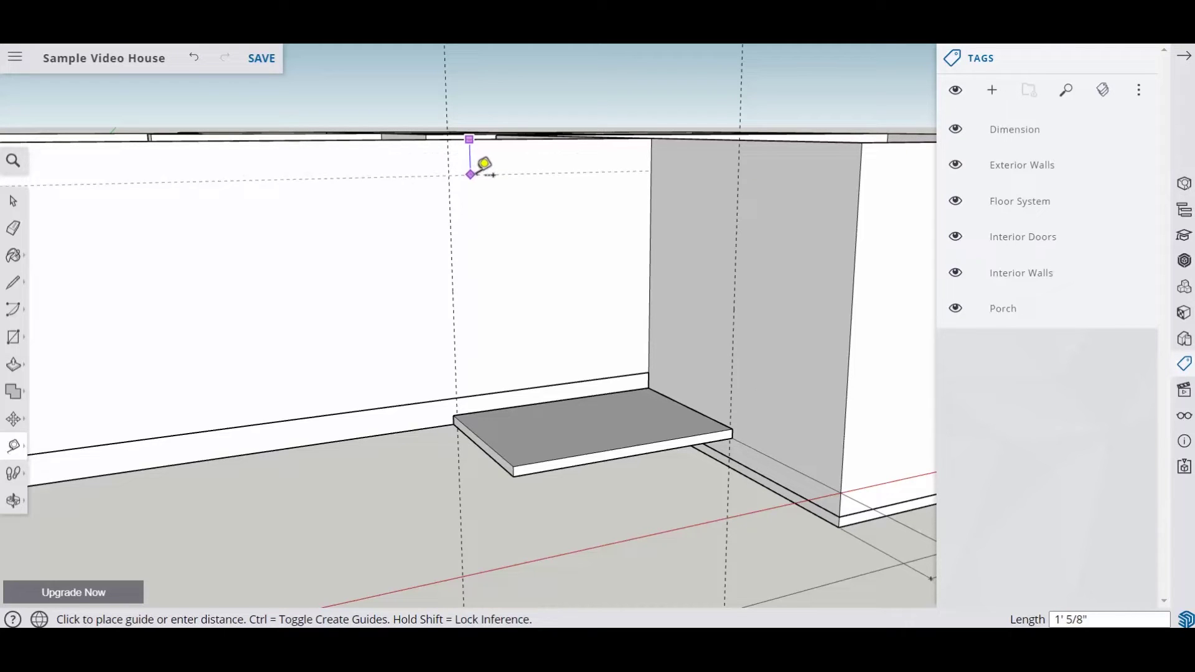
pyautogui.write('10.7')
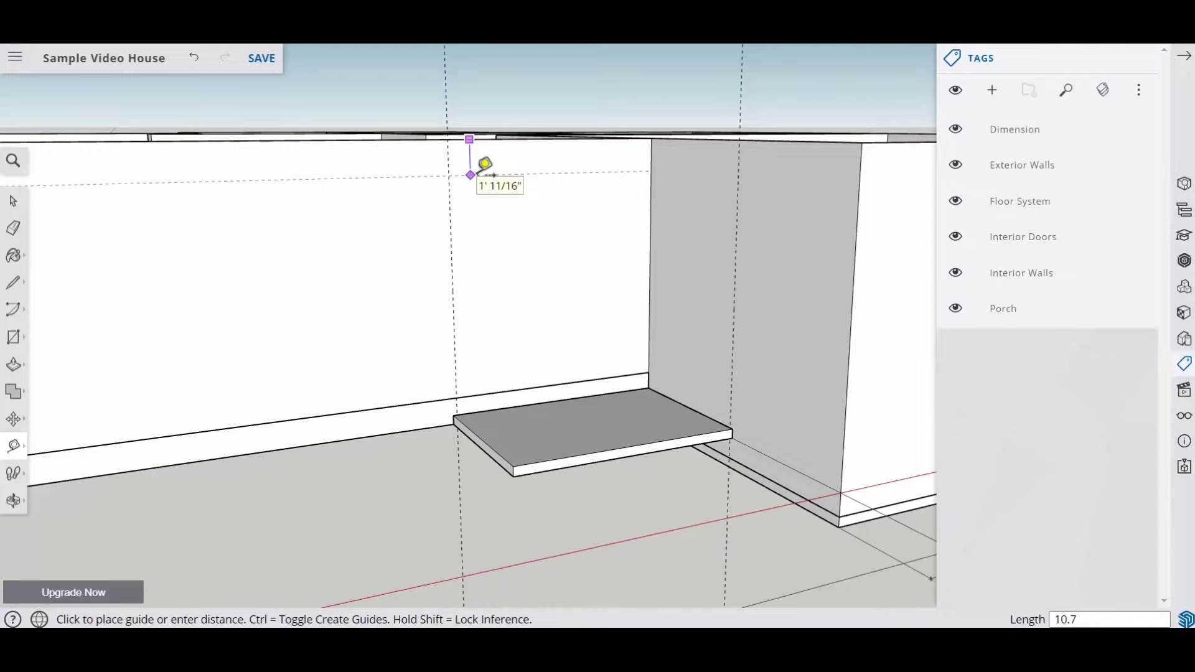
pyautogui.write('5')
pyautogui.press('Return')
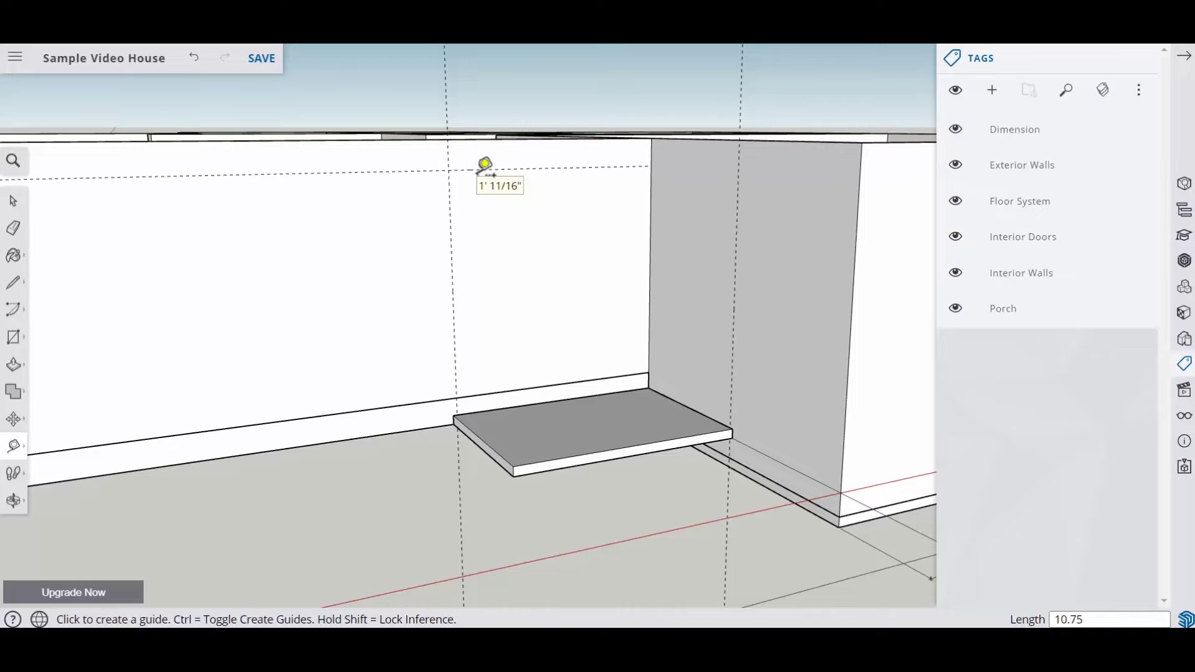
pyautogui.click(766, 140)
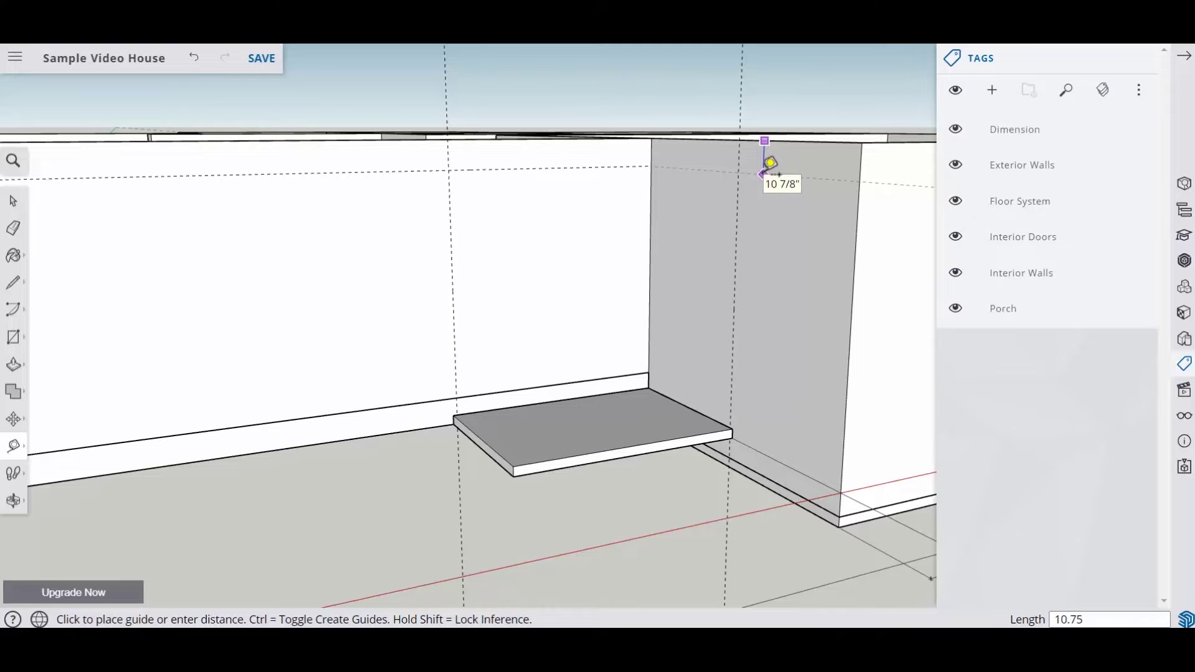
pyautogui.click(763, 173)
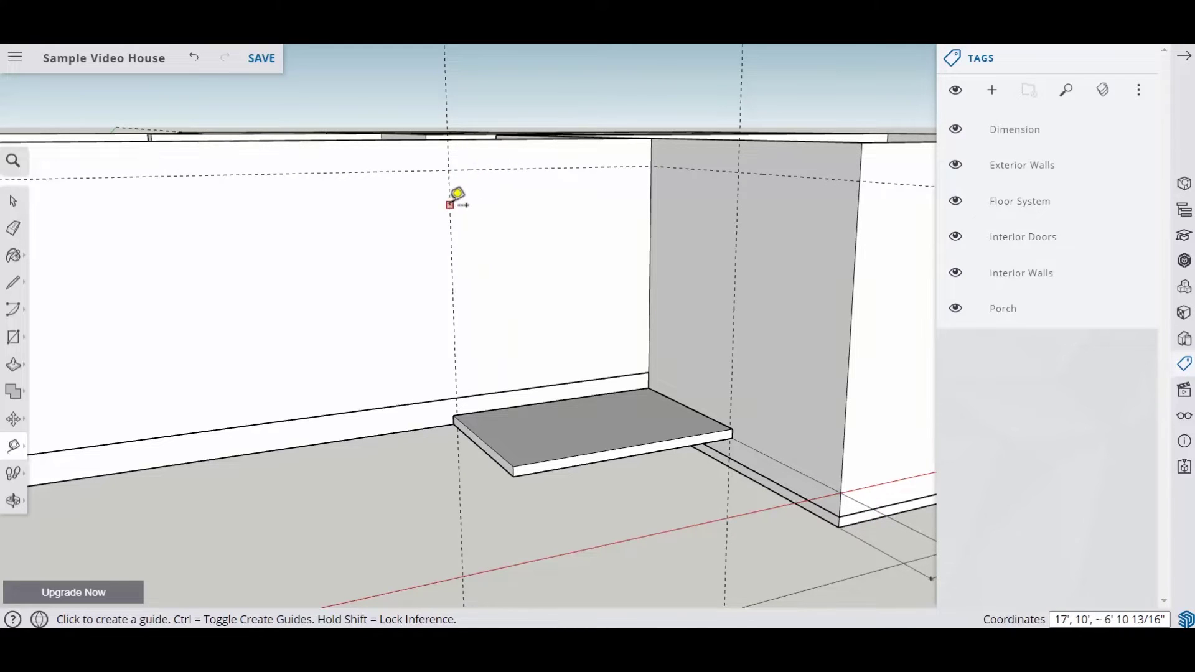
# Offset 4.5" parallel guides from the vertical guide and the far wall's edge
pyautogui.click(459, 172)
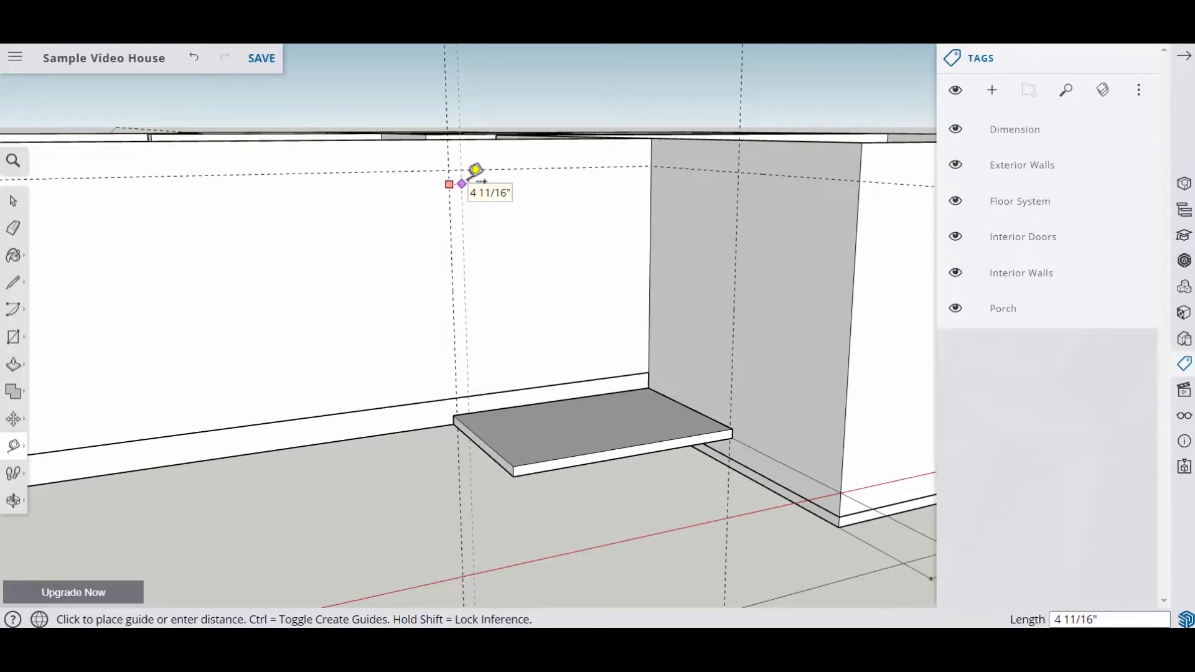
pyautogui.press('Return')
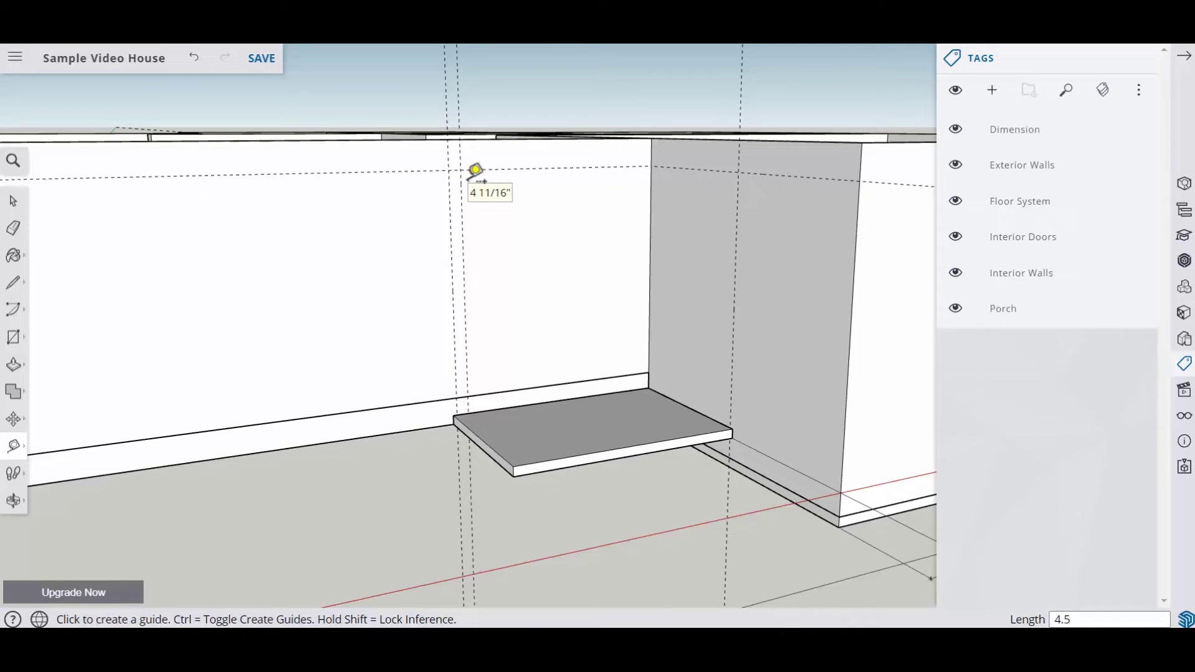
pyautogui.click(741, 157)
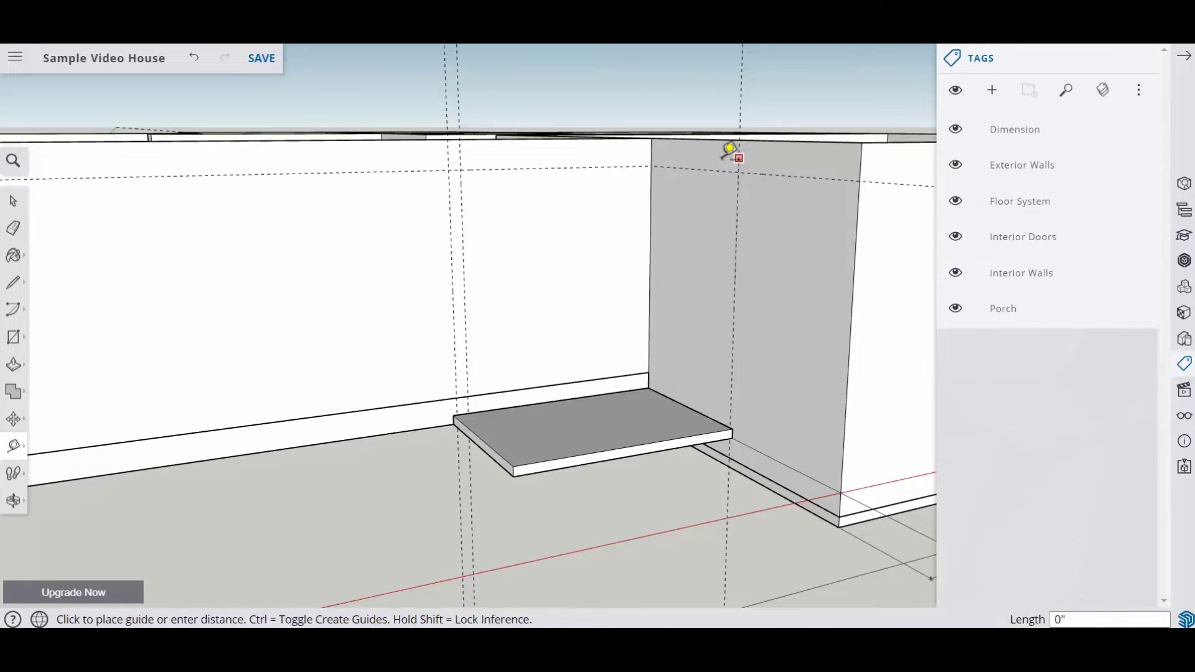
pyautogui.write('4.')
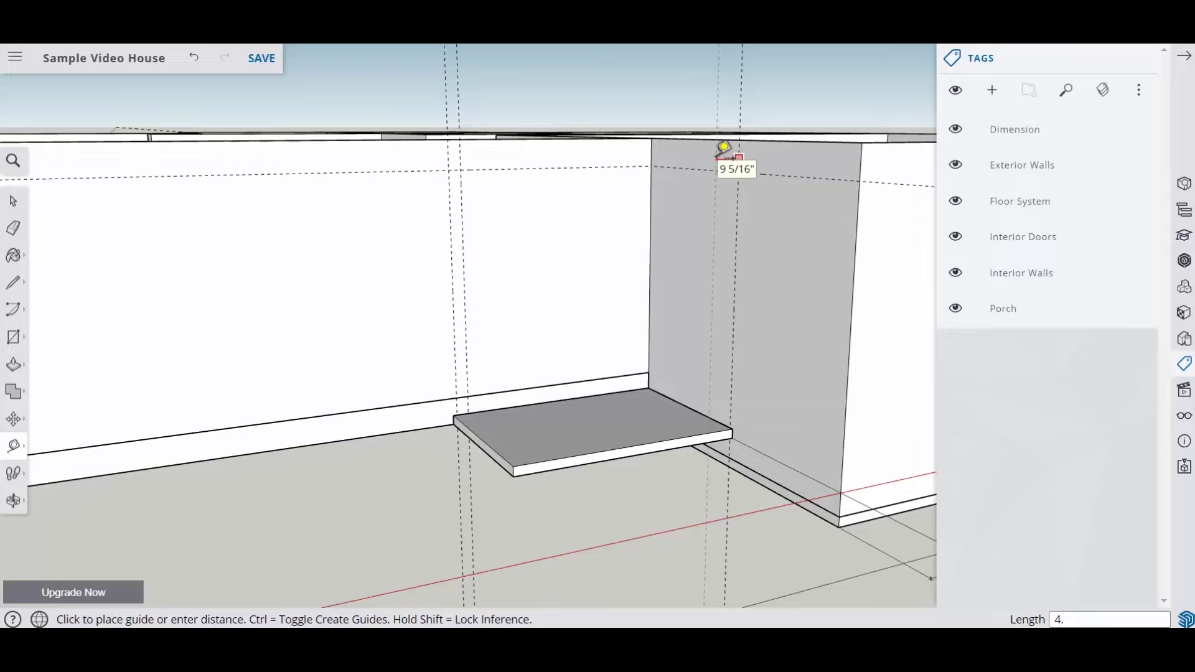
pyautogui.write('5')
pyautogui.press('Return')
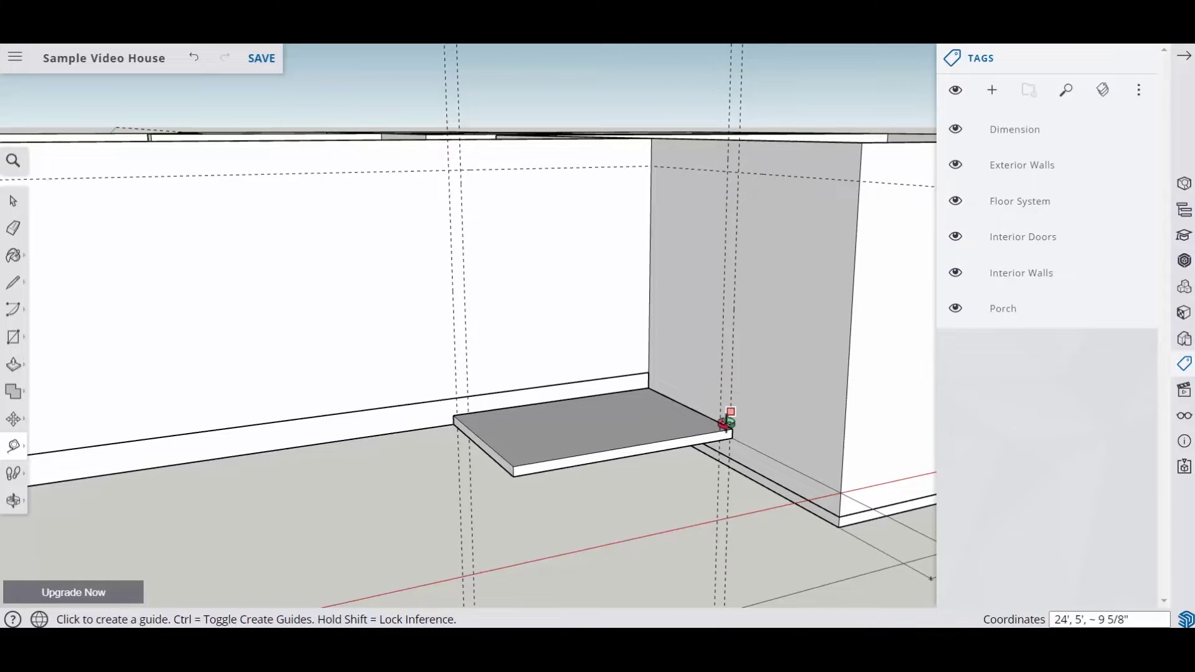
# Orbit to the wall tops and add another 4.5" parallel guide from the vertical guide
pyautogui.moveTo(726, 416)
pyautogui.mouseDown(button='middle')
pyautogui.moveTo(640, 432)
pyautogui.moveTo(621, 470)
pyautogui.moveTo(626, 493)
pyautogui.moveTo(597, 502)
pyautogui.moveTo(582, 492)
pyautogui.moveTo(783, 473)
pyautogui.mouseUp(button='middle')
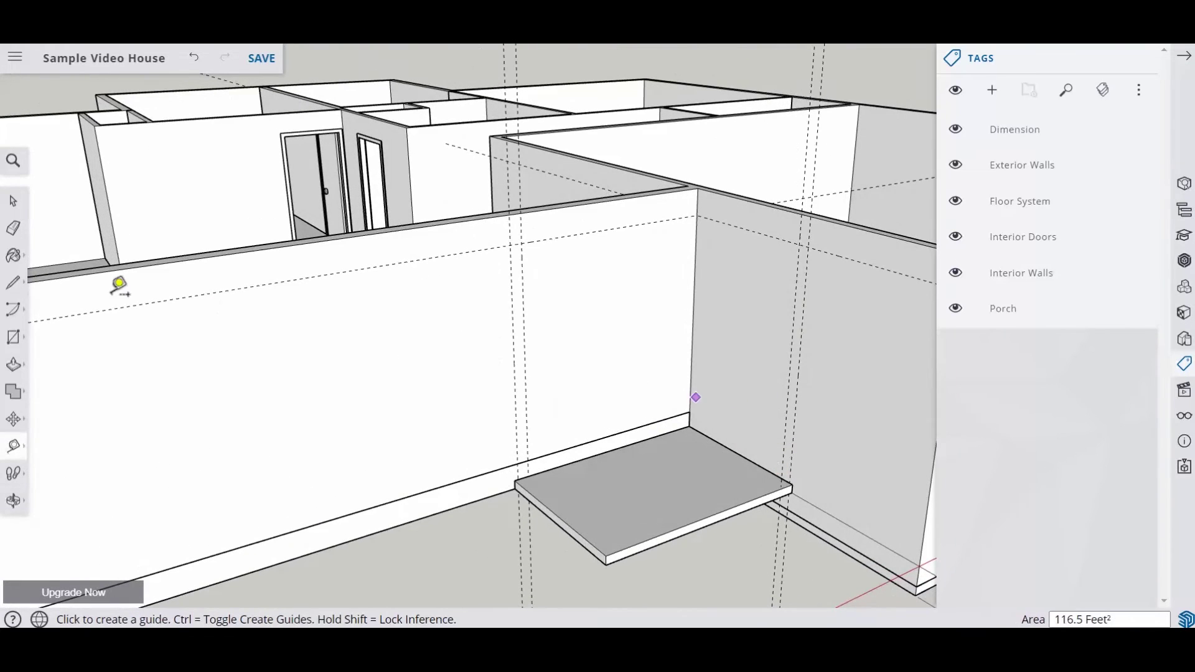
pyautogui.click(13, 228)
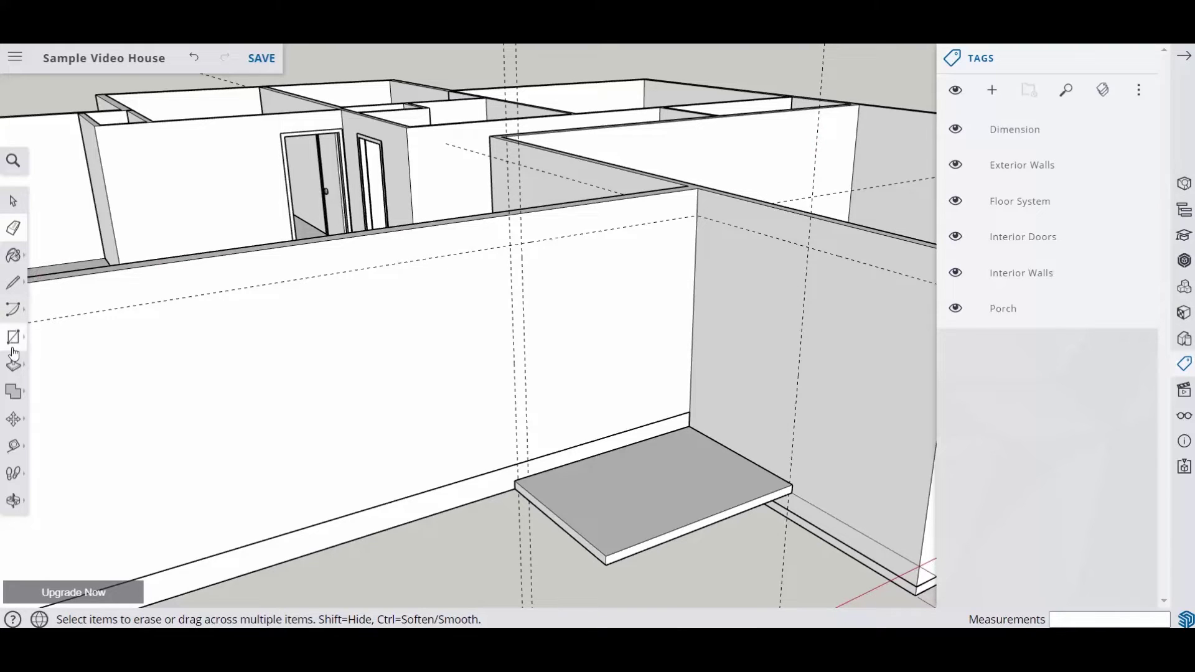
pyautogui.click(16, 447)
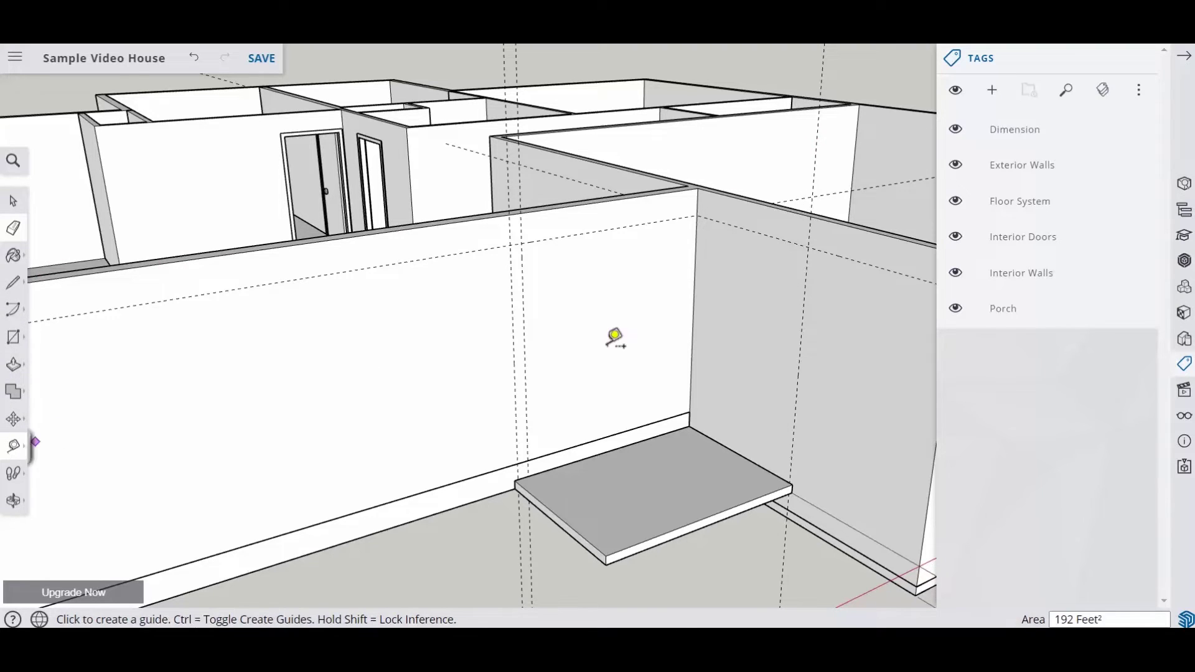
pyautogui.click(806, 279)
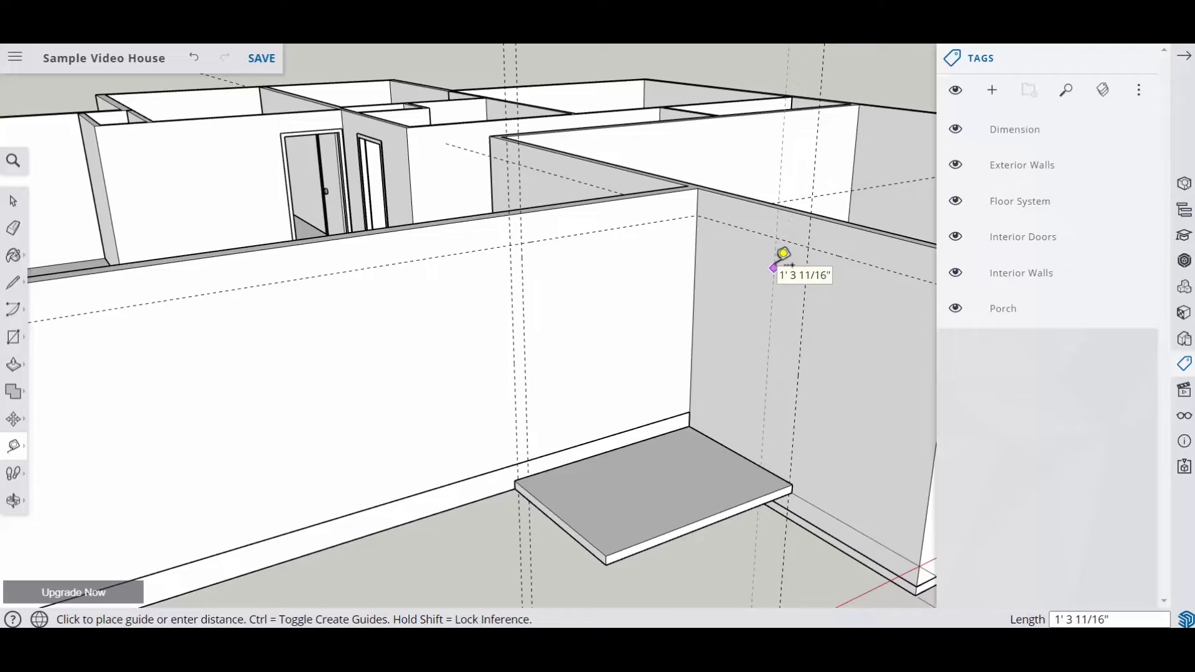
pyautogui.write('4.5')
pyautogui.press('Return')
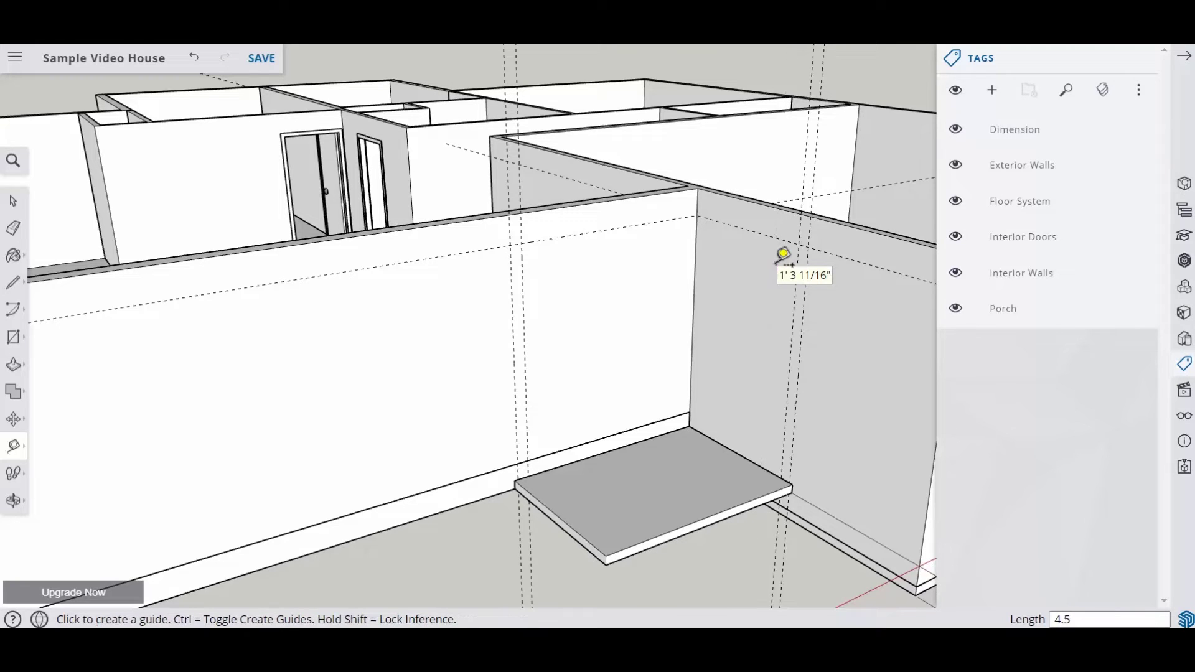
# Draw the beam's end-face rectangles on both wall tops at the guide intersections
pyautogui.click(16, 340)
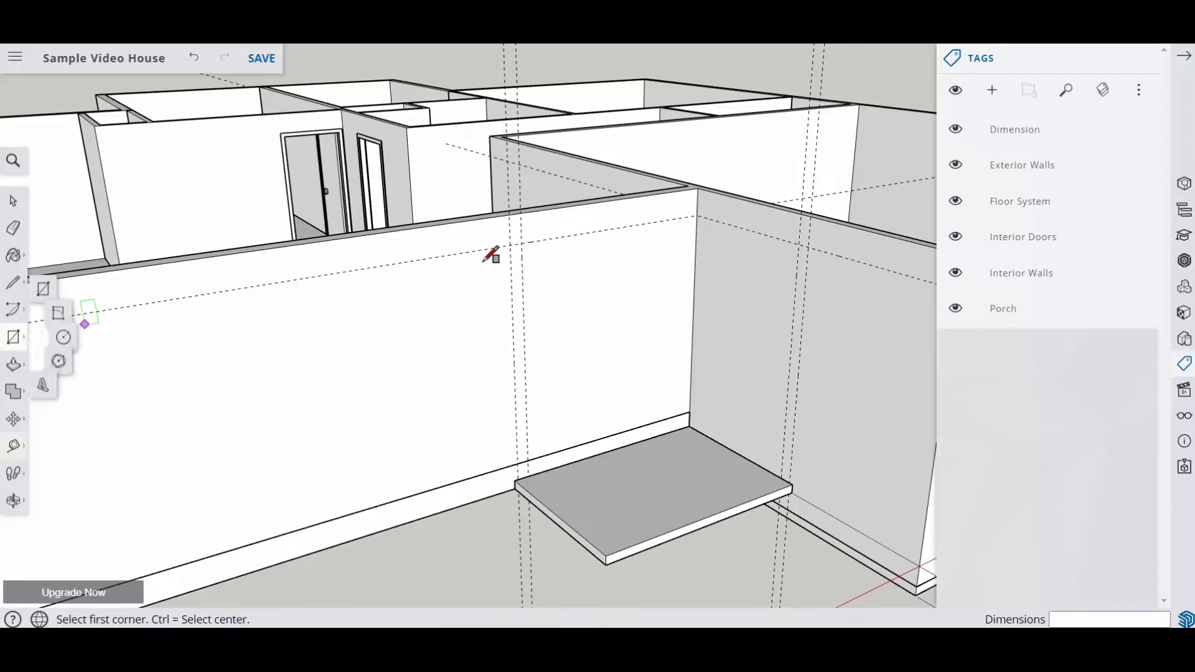
pyautogui.click(508, 215)
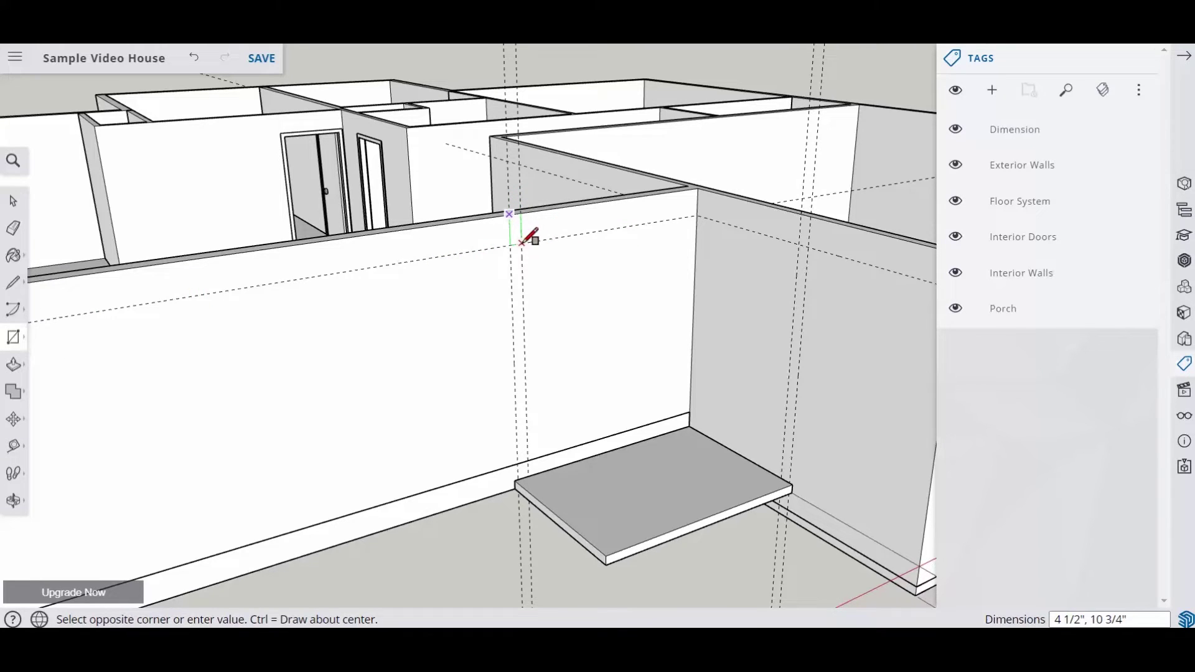
pyautogui.click(527, 243)
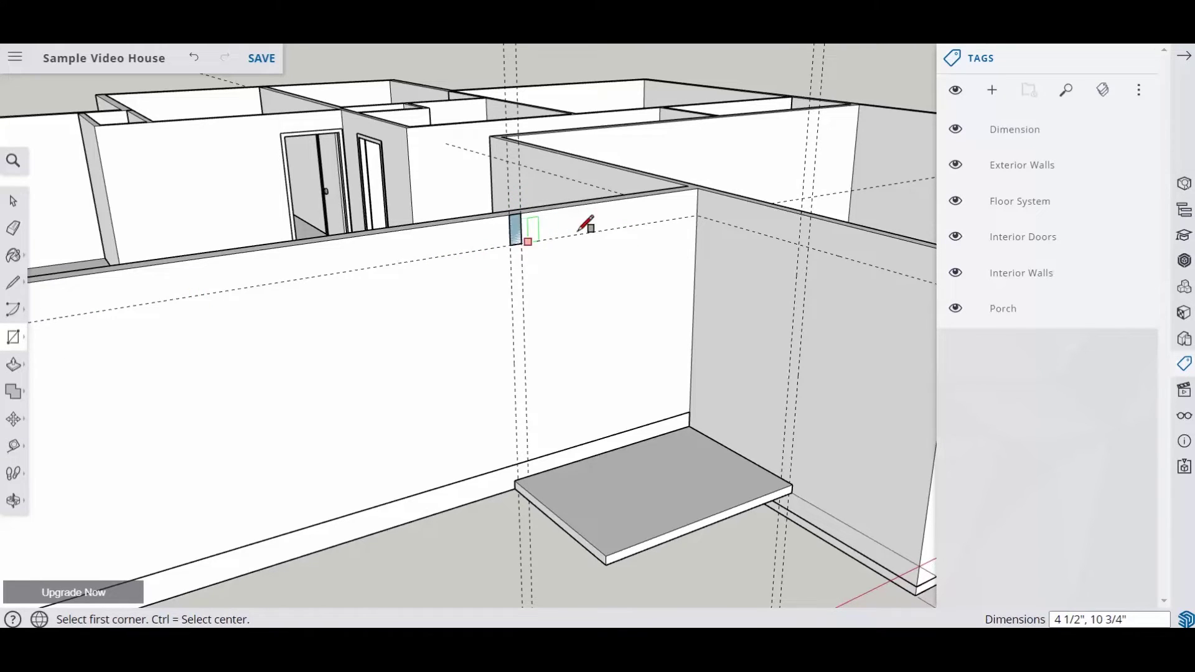
pyautogui.click(802, 216)
pyautogui.click(808, 244)
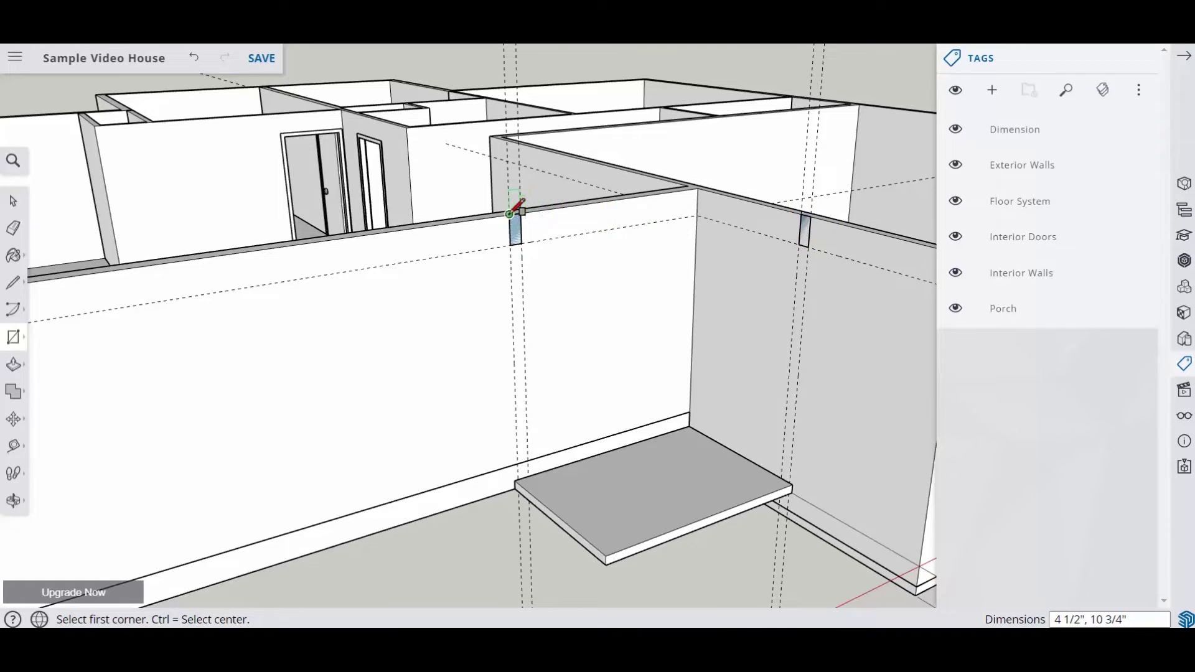
pyautogui.scroll(2, 509, 214)
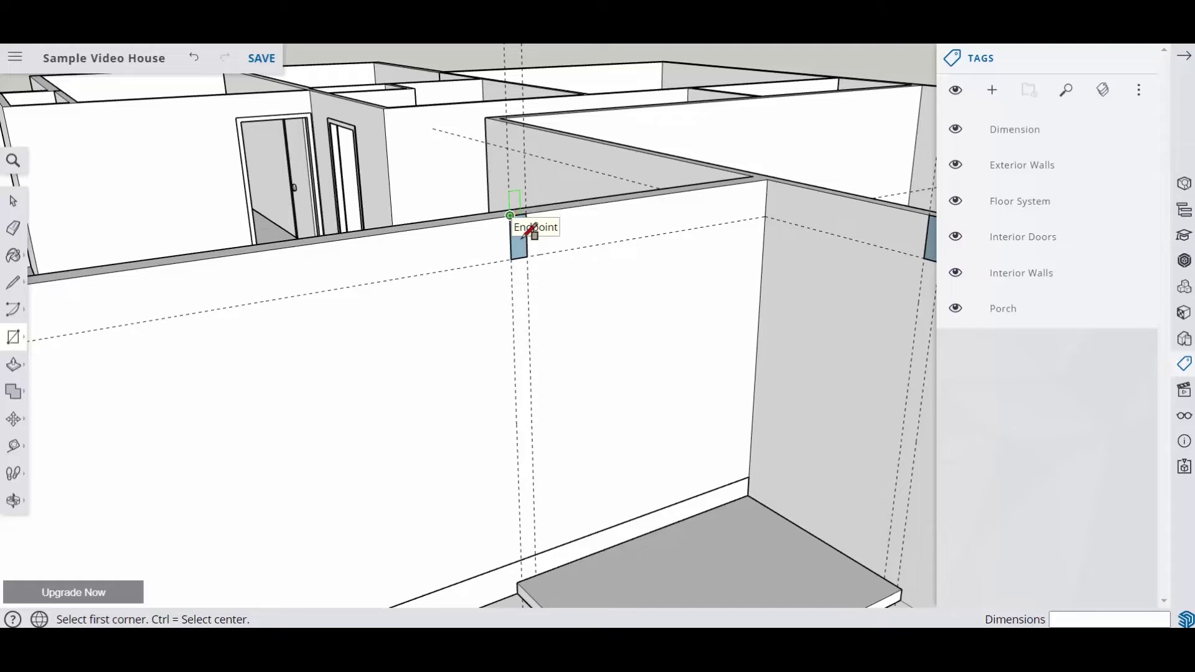
pyautogui.scroll(-2, 526, 240)
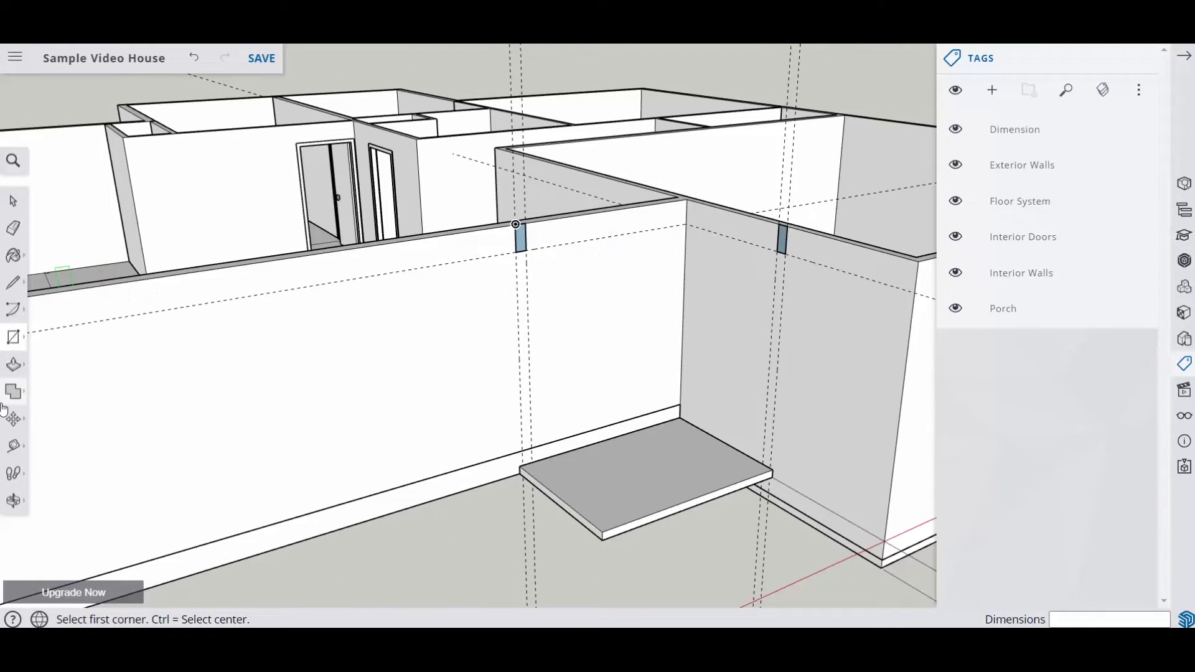
# Pull the faces out into a long beam and a meeting crossbeam, erasing the top seam
pyautogui.click(13, 364)
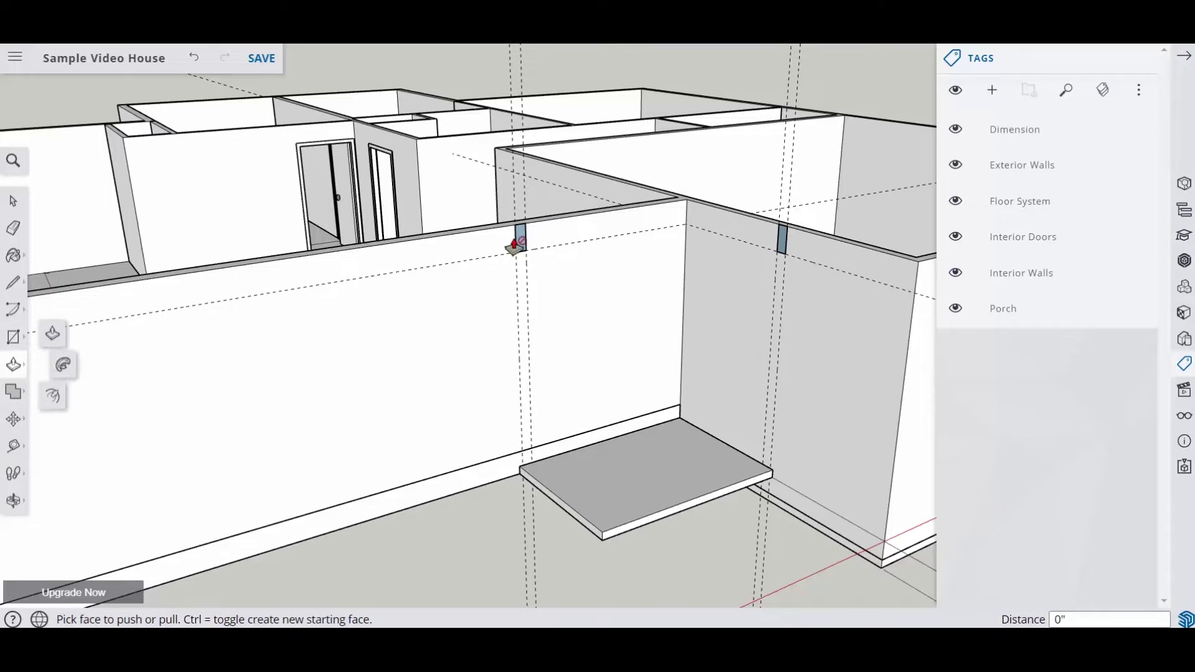
pyautogui.moveTo(520, 243); pyautogui.dragTo(716, 341)
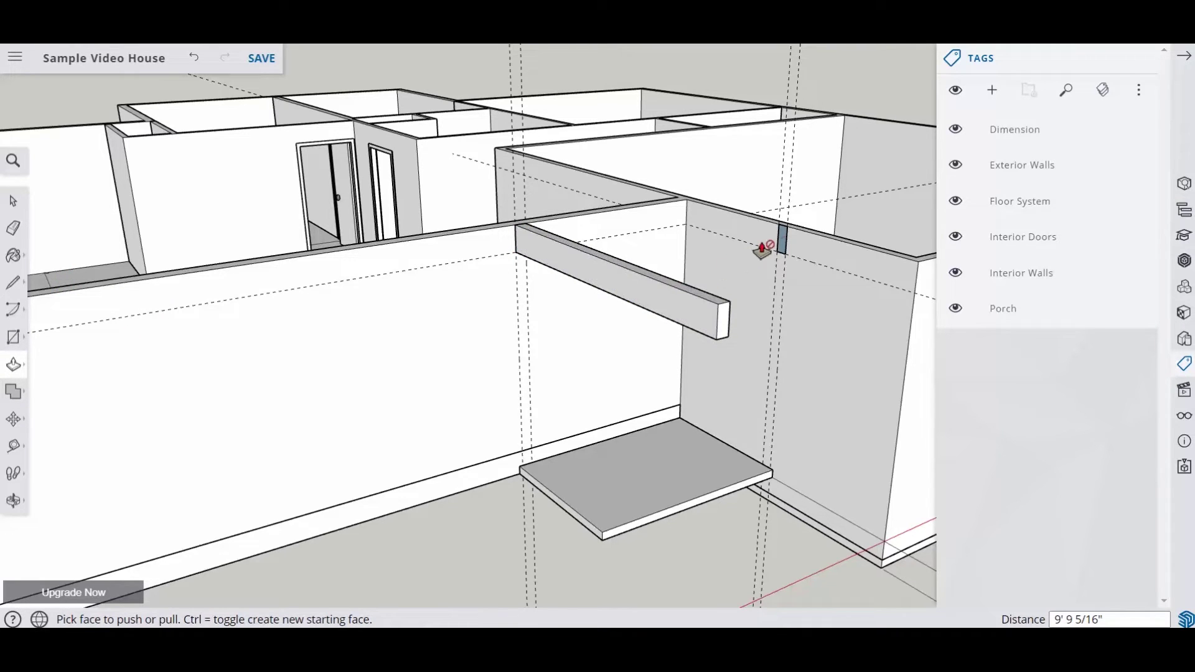
pyautogui.moveTo(782, 243); pyautogui.dragTo(636, 298)
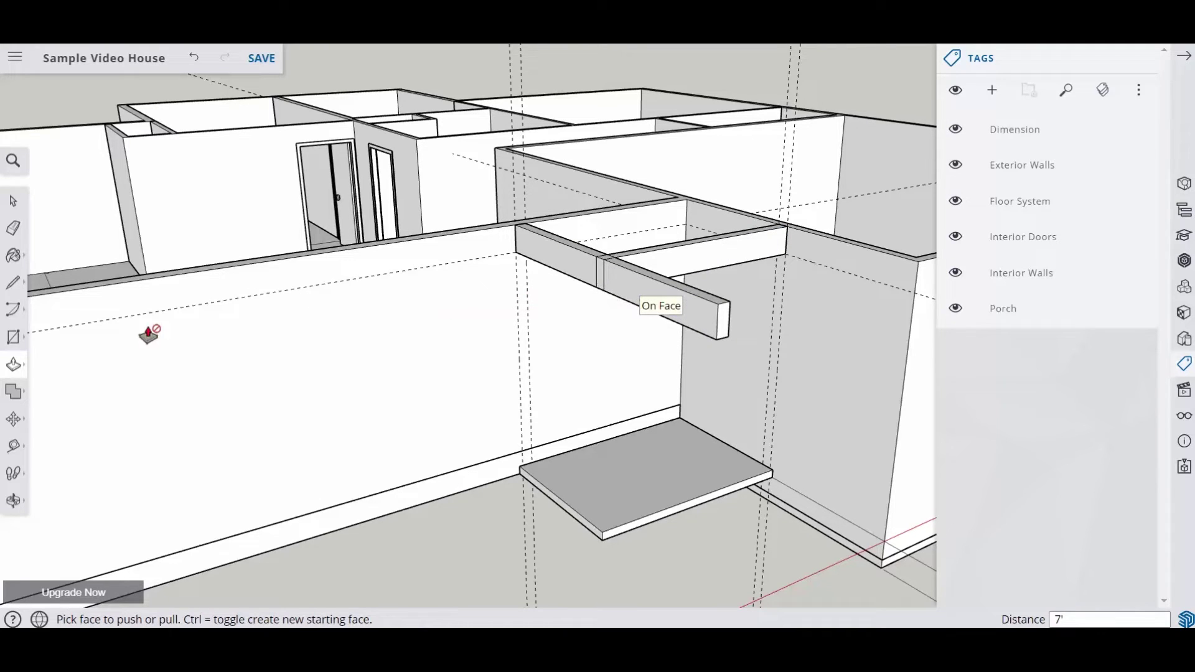
pyautogui.click(13, 228)
pyautogui.moveTo(723, 298)
pyautogui.mouseDown()
pyautogui.moveTo(698, 331)
pyautogui.moveTo(715, 298)
pyautogui.moveTo(718, 327)
pyautogui.moveTo(734, 315)
pyautogui.moveTo(723, 341)
pyautogui.mouseUp()
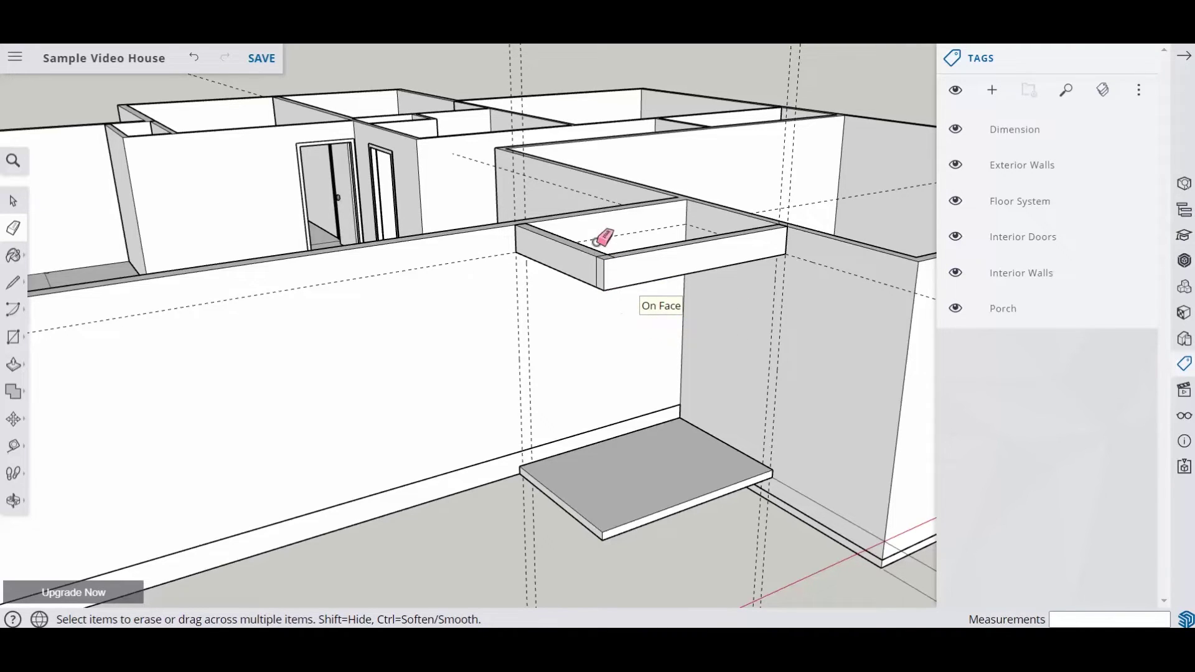
# Erase the vertical edge at the beam's corner and the leftover guide across the wall
pyautogui.scroll(5, 603, 239)
pyautogui.moveTo(597, 315); pyautogui.dragTo(615, 281)
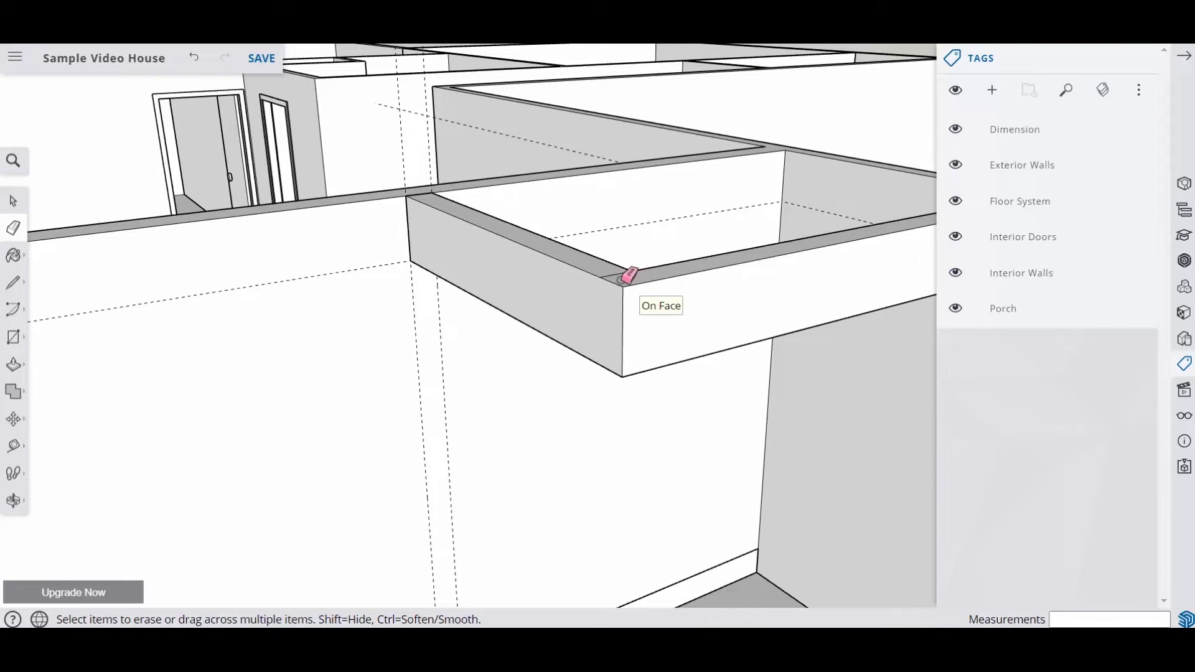
pyautogui.moveTo(626, 303)
pyautogui.mouseDown(button='middle')
pyautogui.moveTo(620, 200)
pyautogui.moveTo(593, 232)
pyautogui.mouseUp(button='middle')
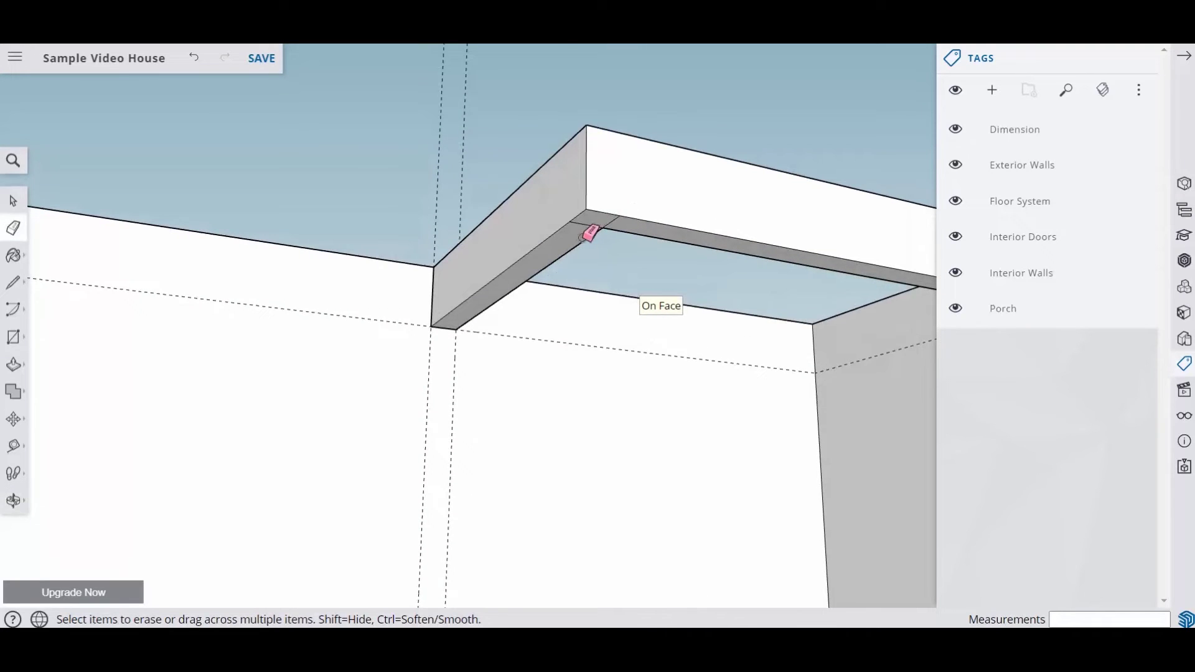
pyautogui.scroll(2, 593, 227)
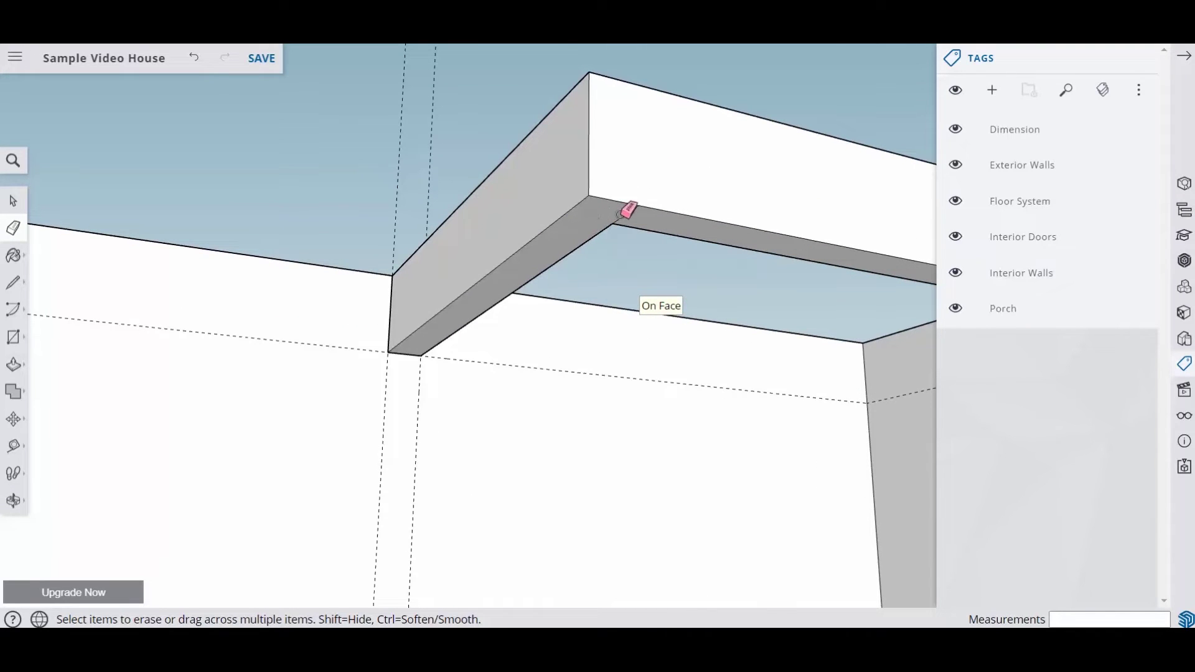
pyautogui.scroll(-3, 643, 235)
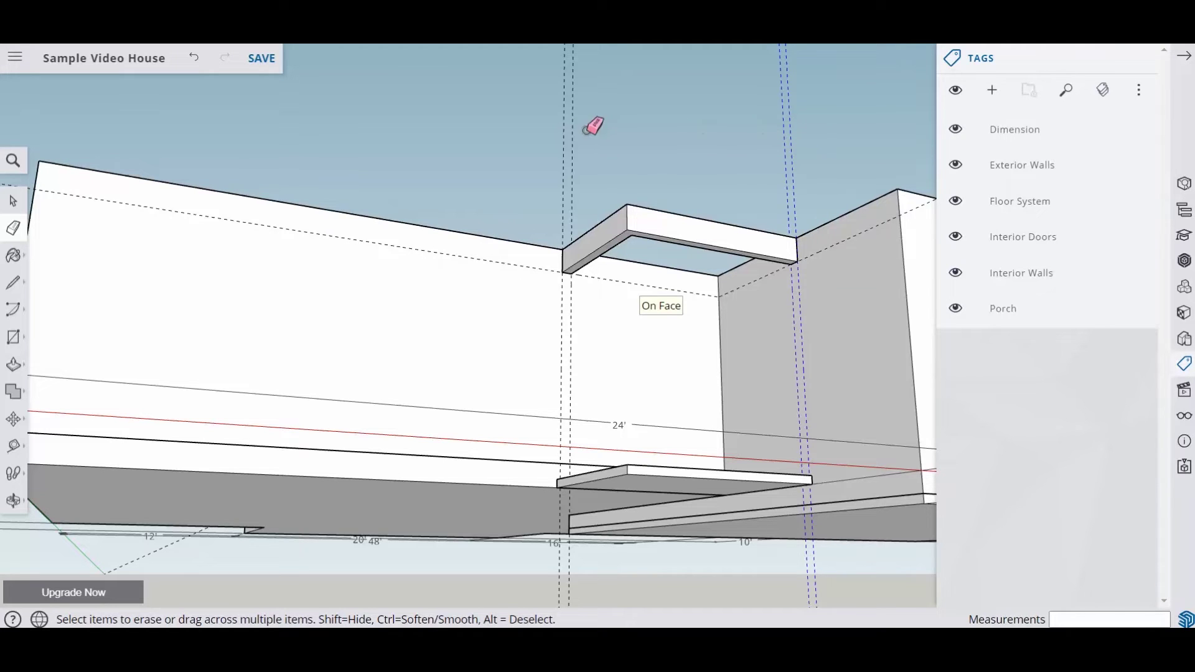
pyautogui.moveTo(568, 165)
pyautogui.mouseDown(button='middle')
pyautogui.moveTo(573, 181)
pyautogui.moveTo(502, 264)
pyautogui.moveTo(490, 305)
pyautogui.mouseUp(button='middle')
pyautogui.click(484, 308)
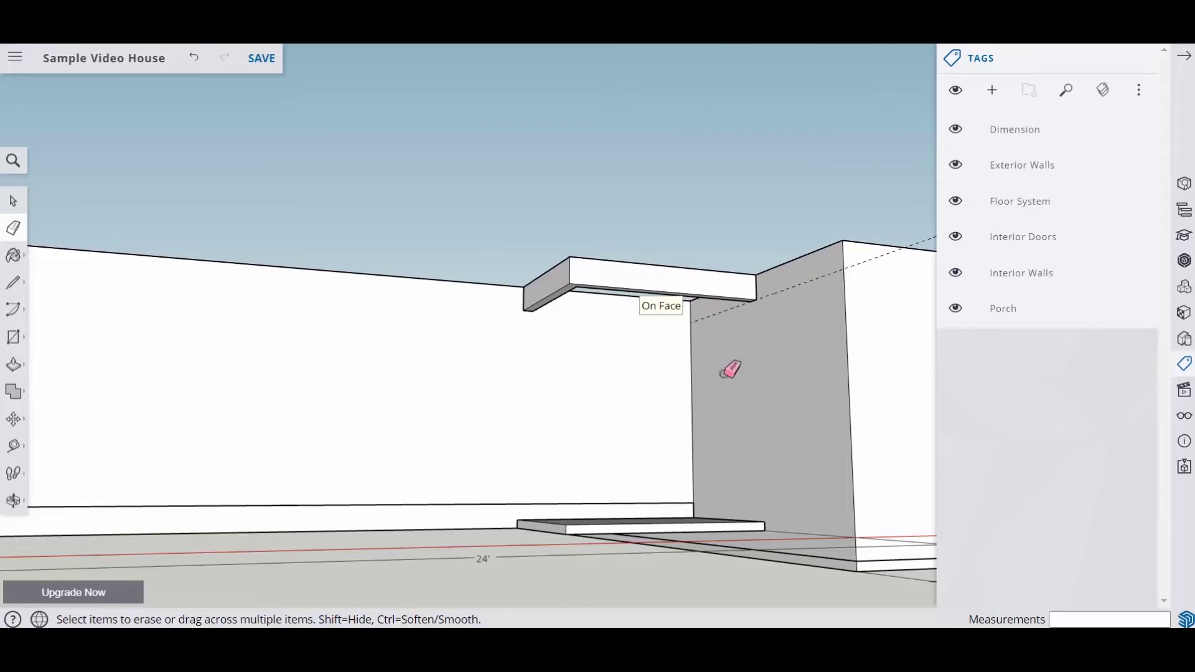
pyautogui.moveTo(792, 301); pyautogui.dragTo(685, 494, button='middle')
pyautogui.scroll(-3, 597, 397)
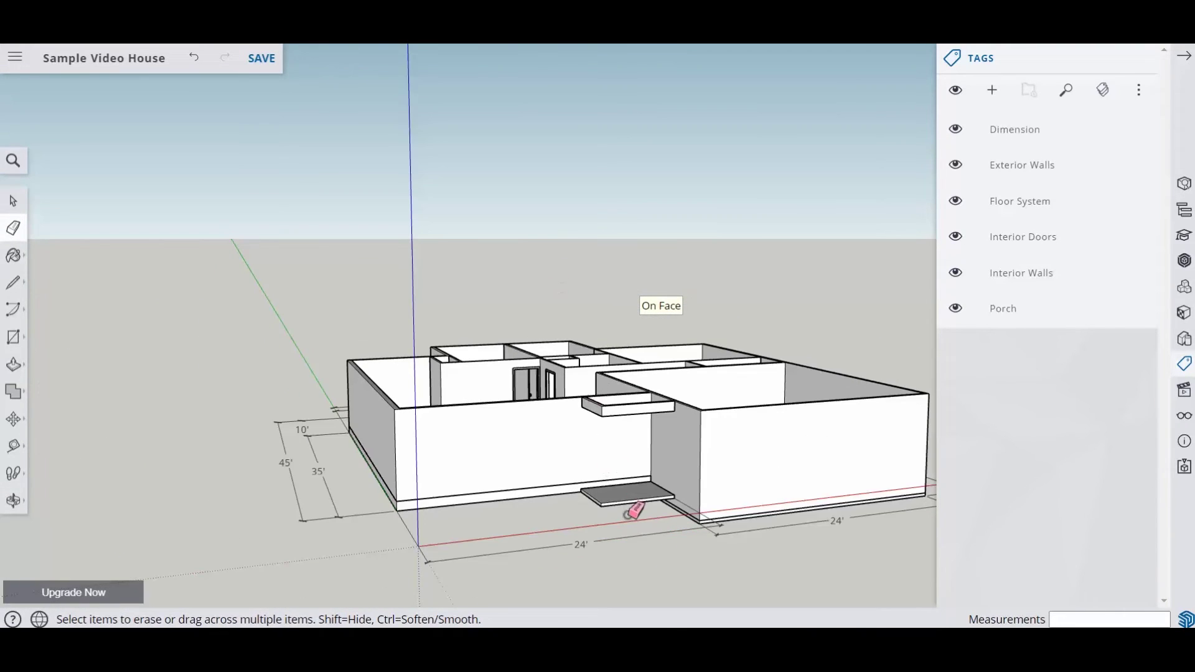
# Place guides 1.5" inside the slab's left and front edges near its corner
pyautogui.scroll(4, 630, 513)
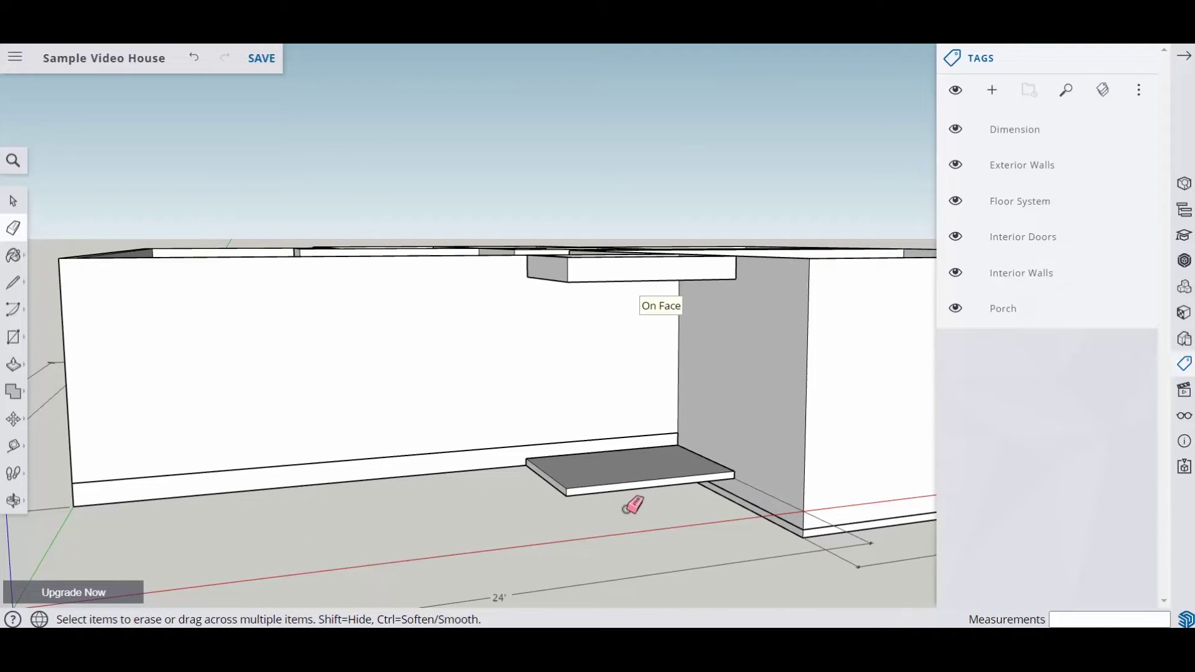
pyautogui.scroll(2, 628, 509)
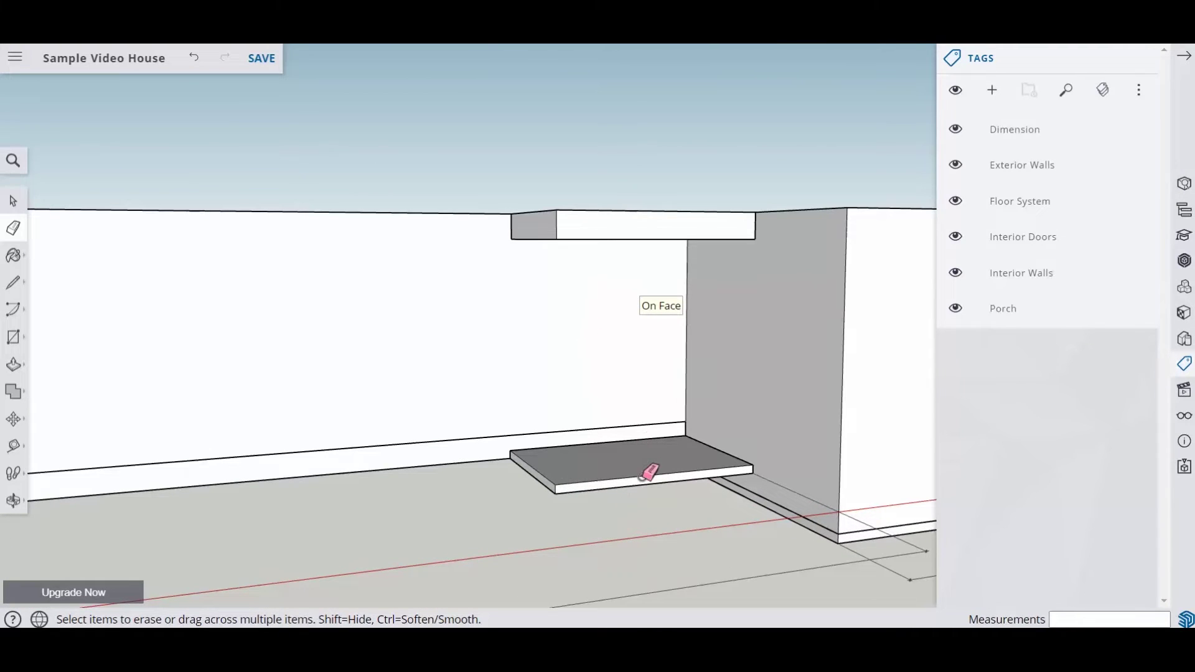
pyautogui.scroll(2, 649, 473)
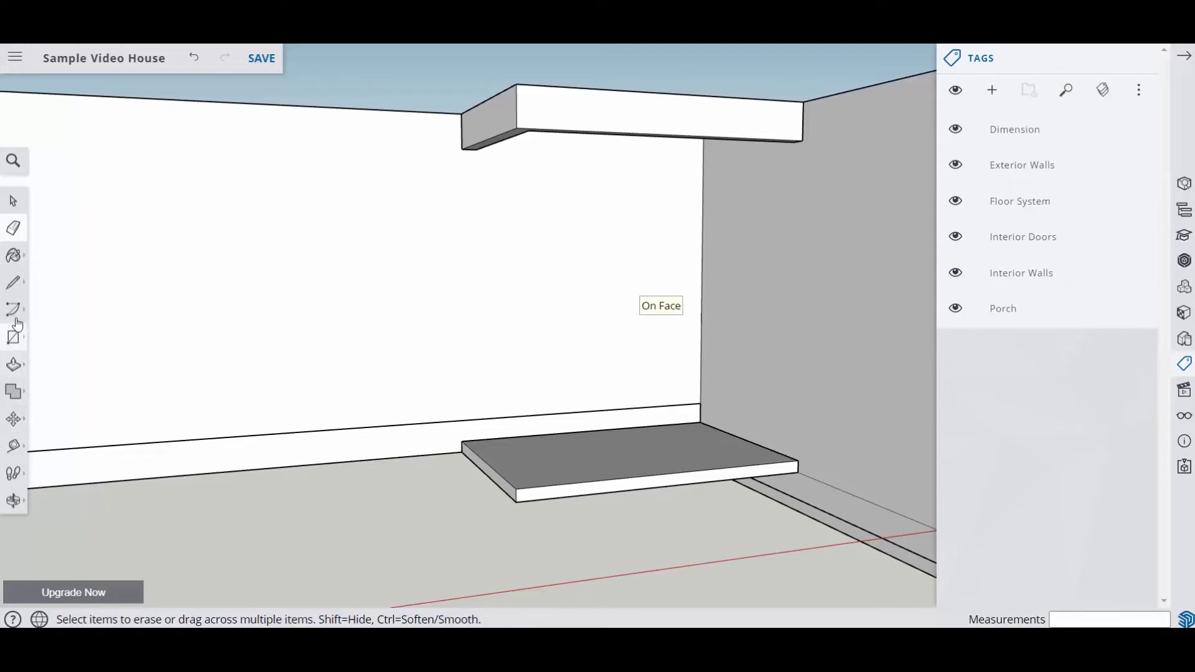
pyautogui.click(14, 446)
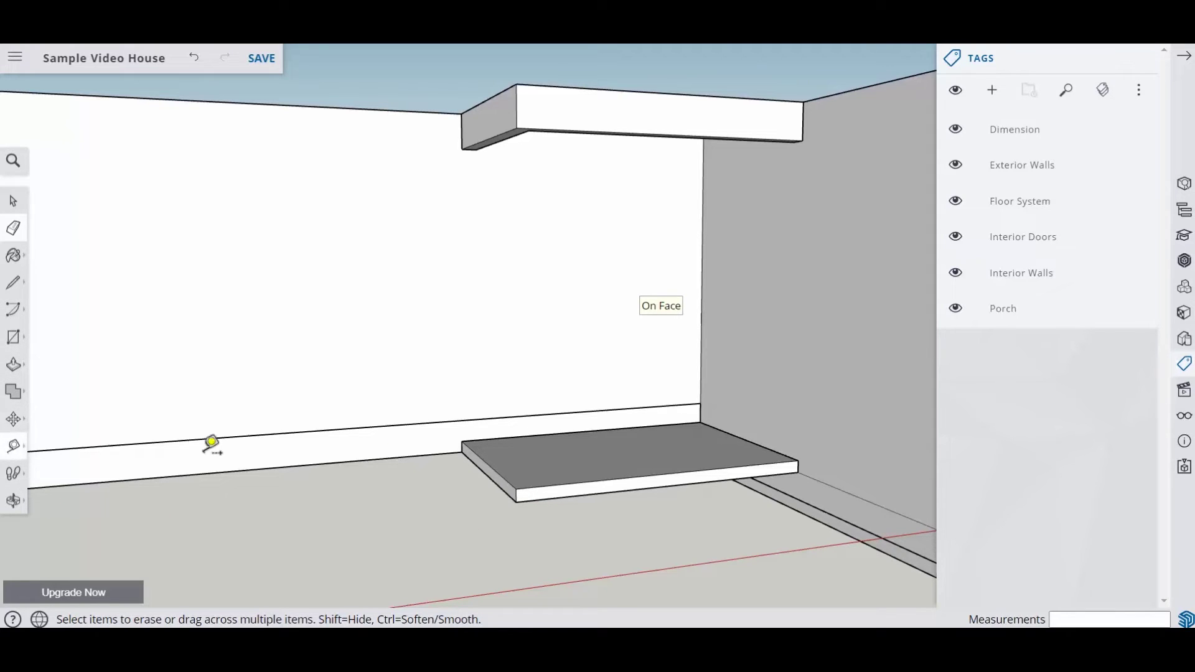
pyautogui.click(508, 466)
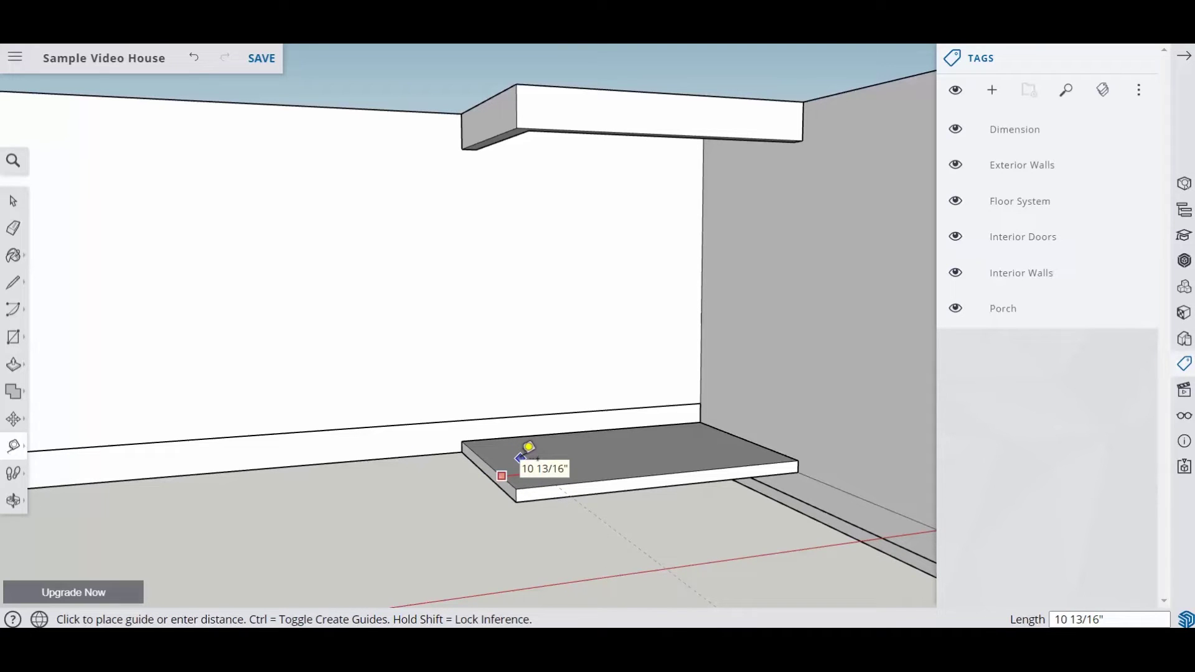
pyautogui.write('1.5')
pyautogui.press('Return')
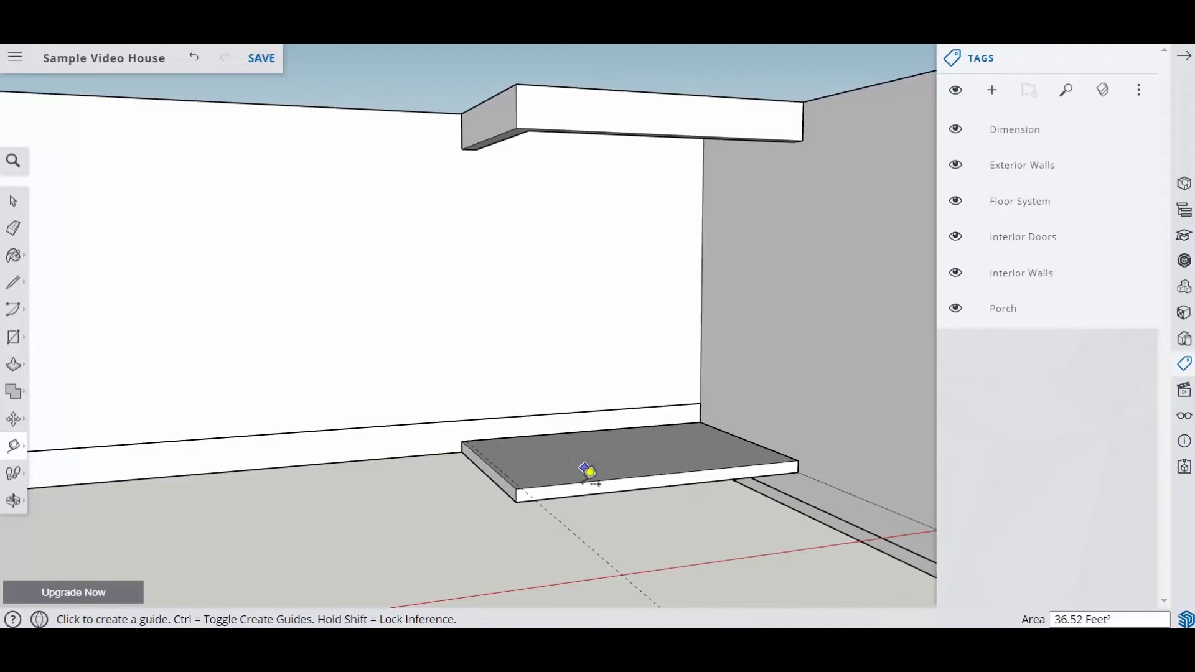
pyautogui.click(588, 484)
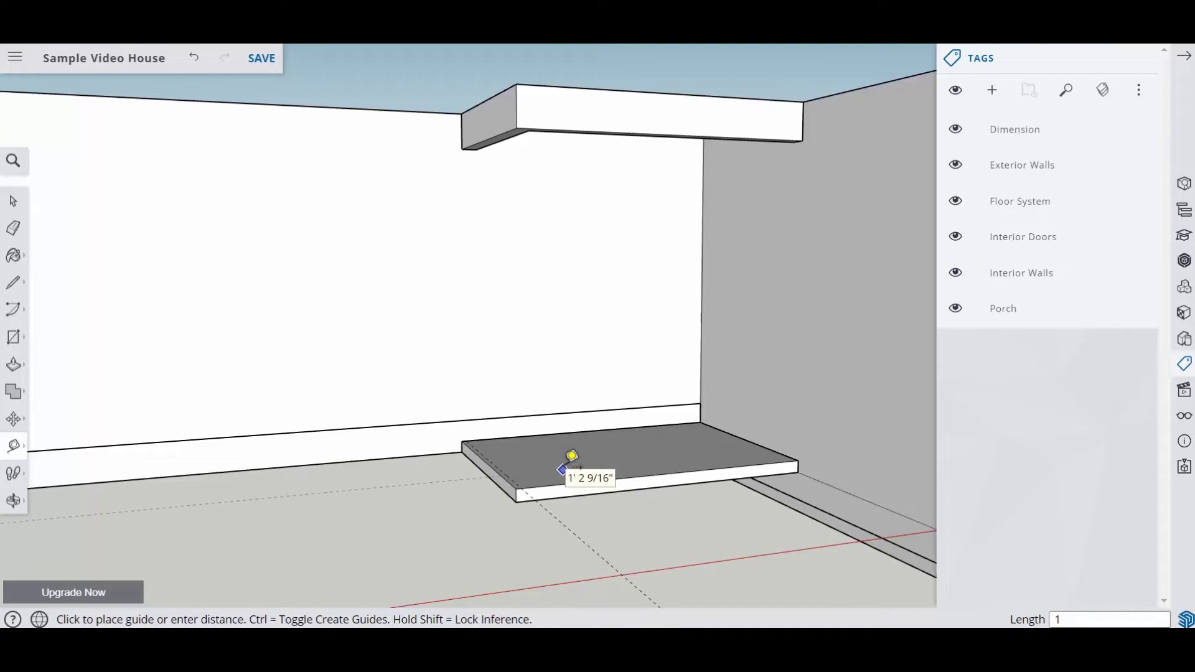
pyautogui.click(569, 460)
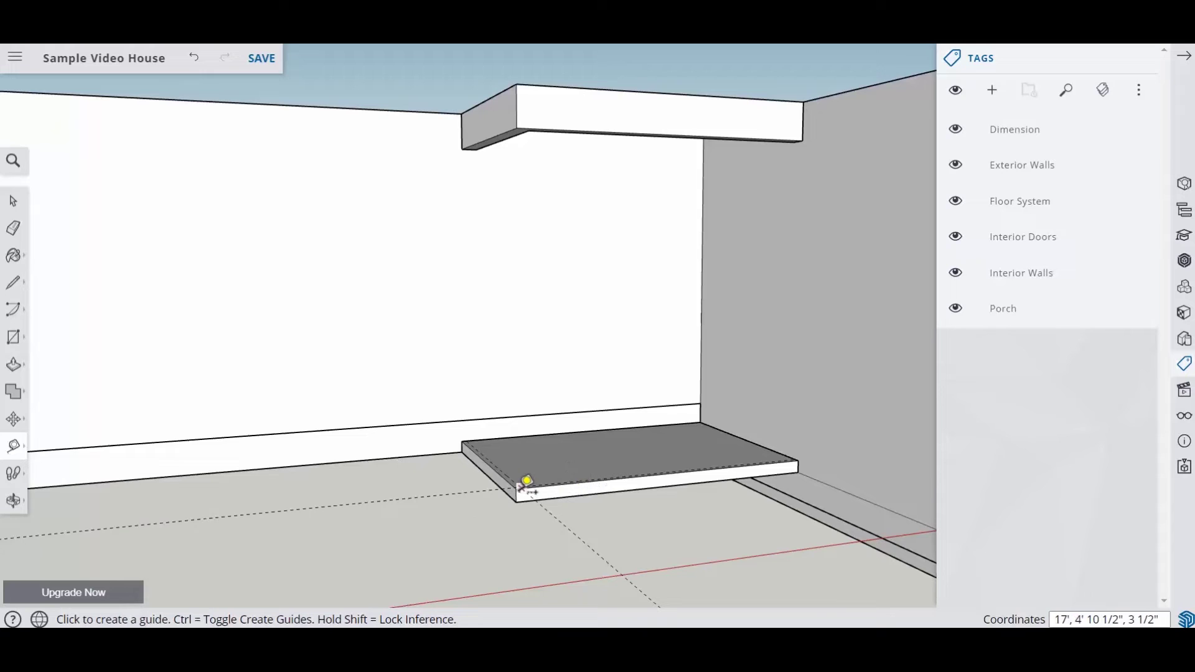
pyautogui.scroll(2, 536, 484)
pyautogui.scroll(3, 534, 489)
pyautogui.moveTo(529, 499); pyautogui.dragTo(543, 550, button='middle')
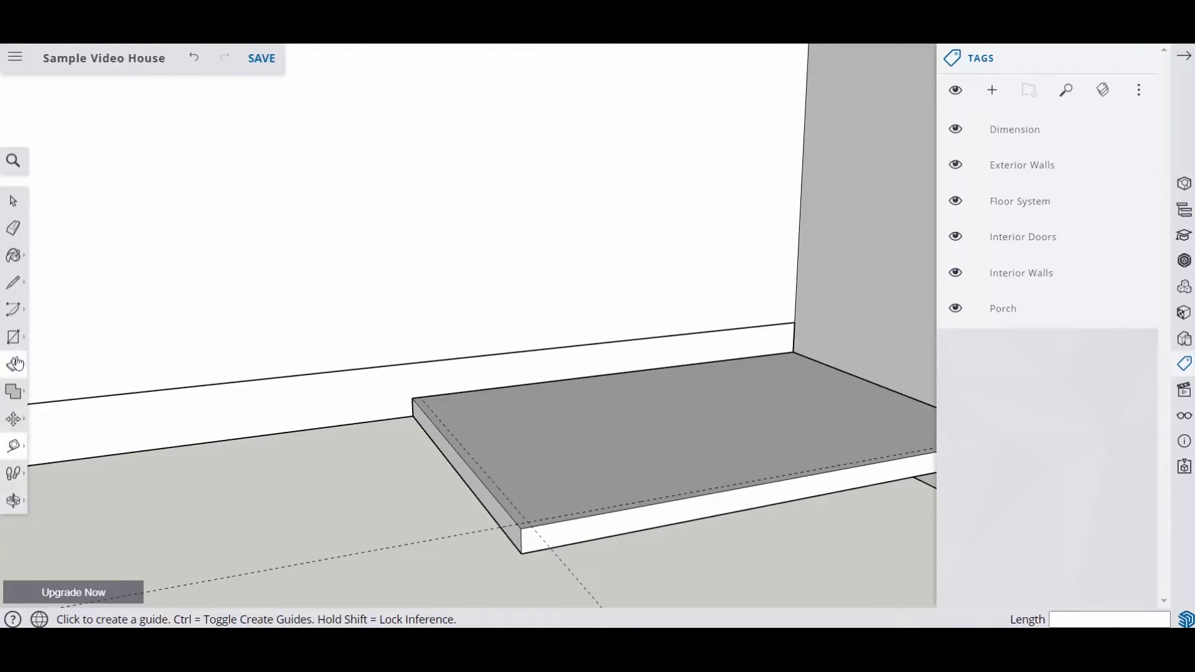
# Draw a 3.5" by 3.5" square at the guide corner on the slab
pyautogui.click(15, 339)
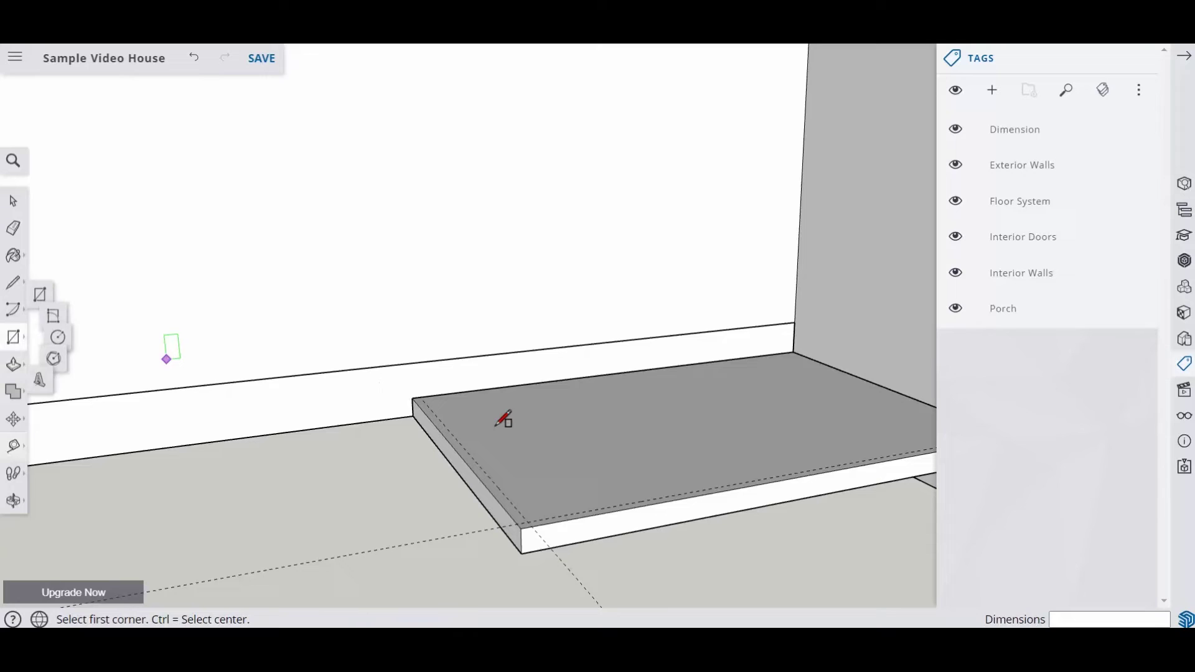
pyautogui.click(530, 520)
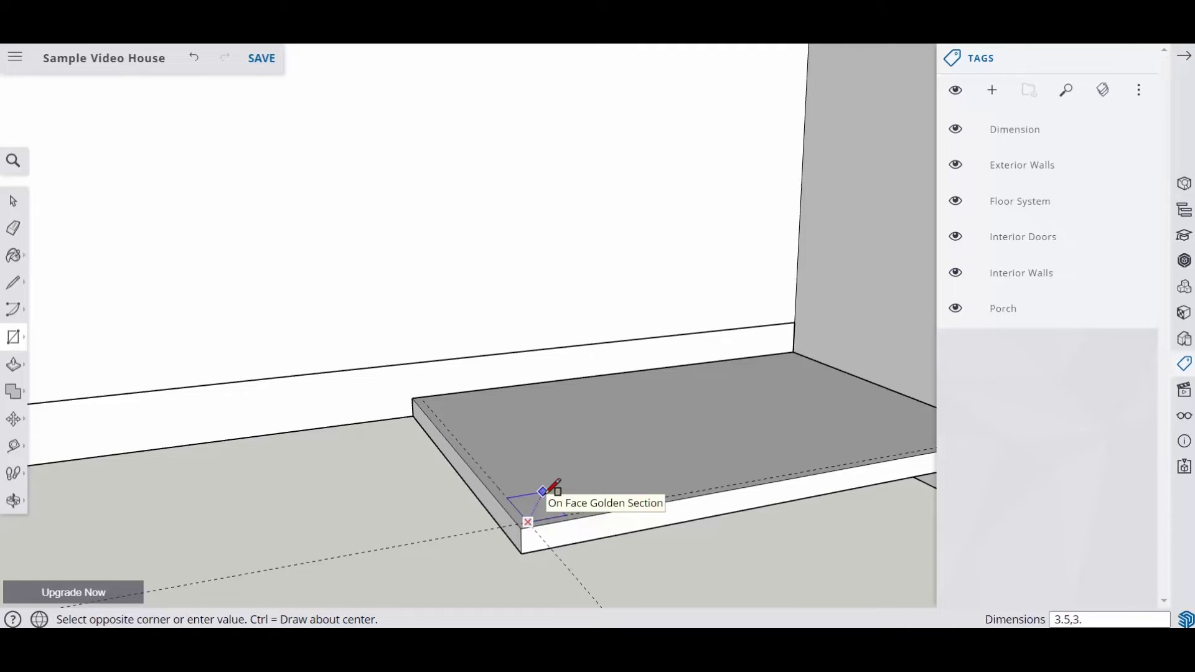
pyautogui.click(542, 492)
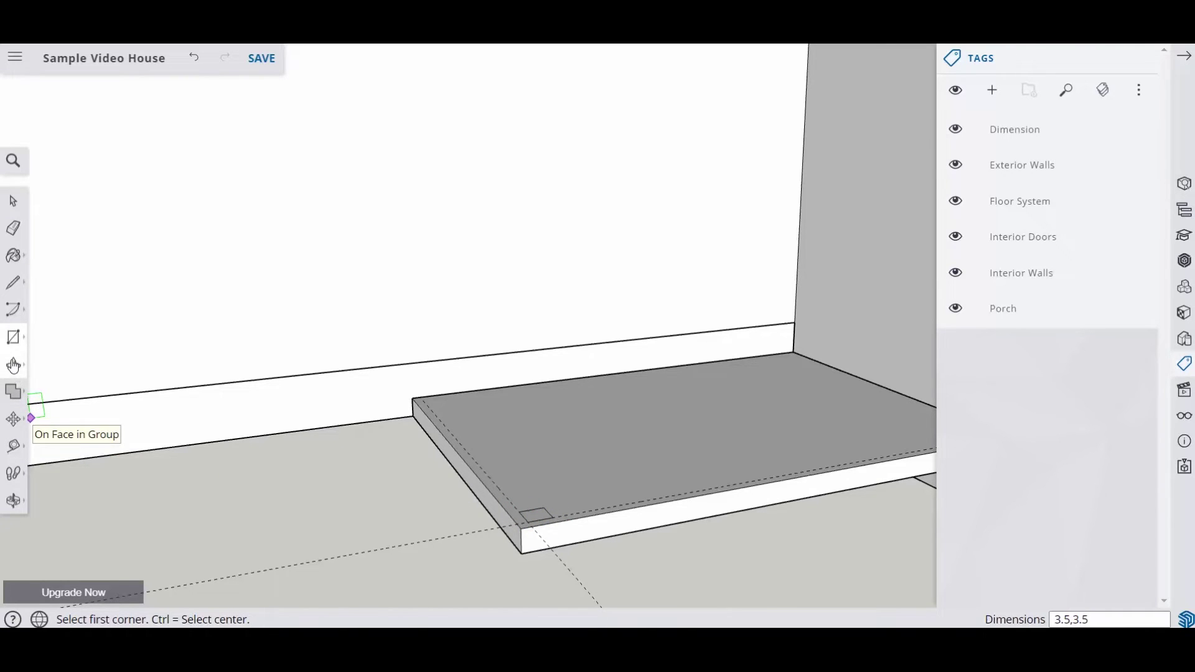
# Push/pull the square up into a post reaching the header beam
pyautogui.click(13, 365)
pyautogui.click(535, 514)
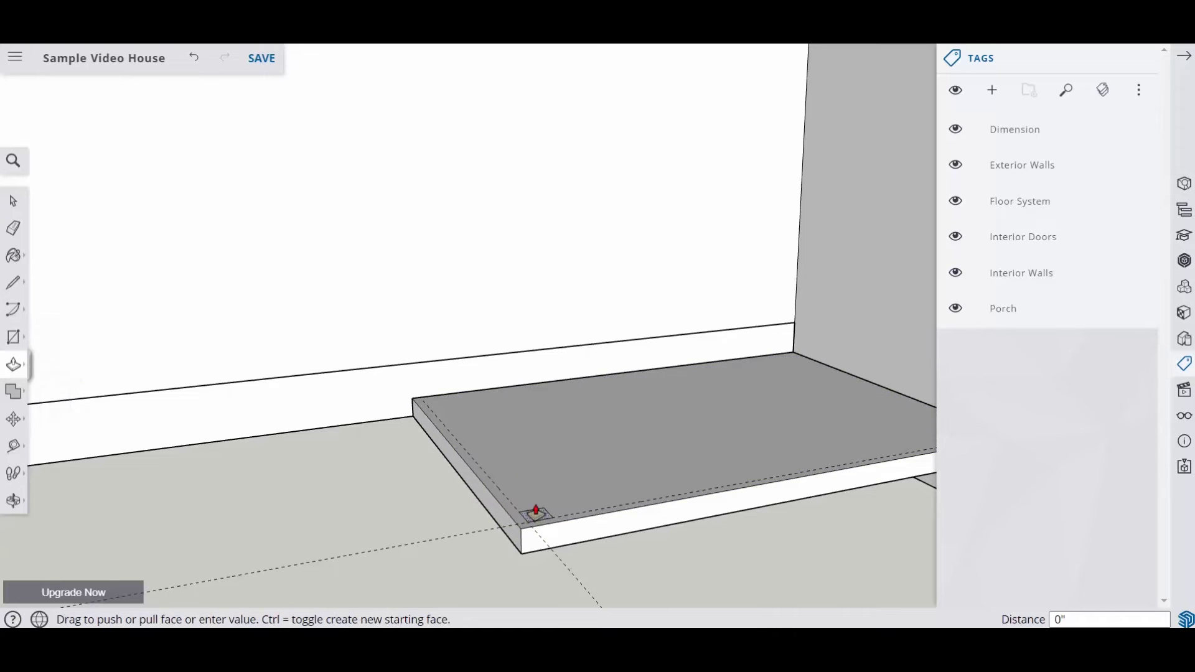
pyautogui.scroll(-4, 536, 365)
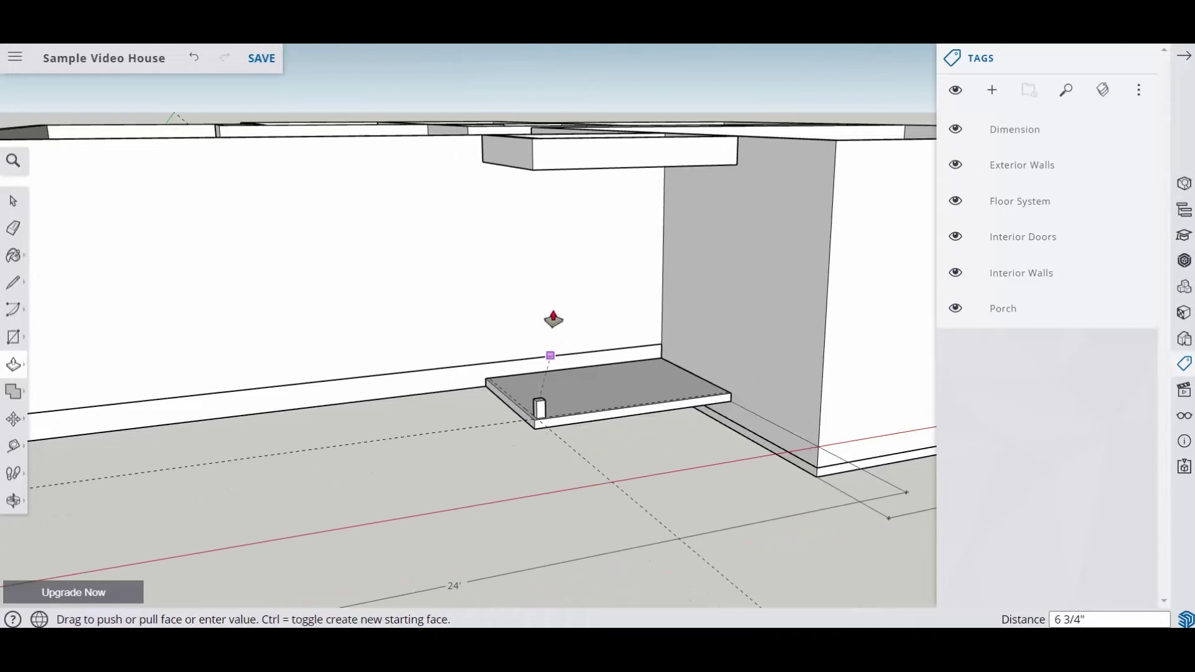
pyautogui.moveTo(547, 234); pyautogui.dragTo(542, 165, button='middle')
pyautogui.scroll(-4, 542, 165)
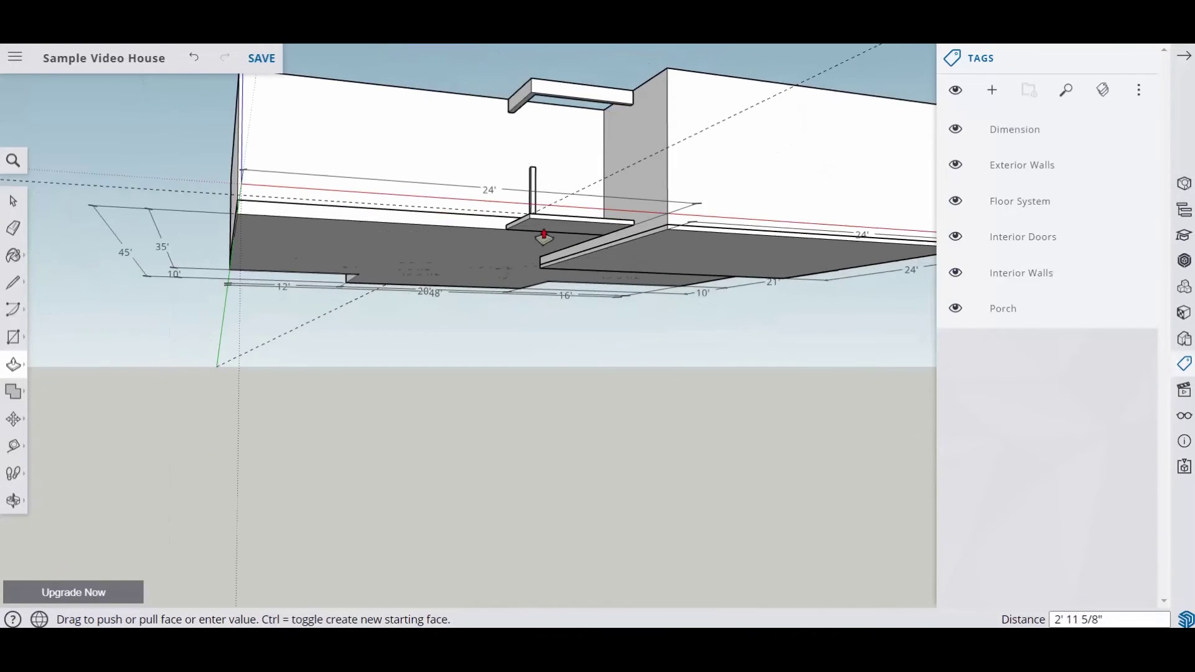
pyautogui.scroll(5, 539, 107)
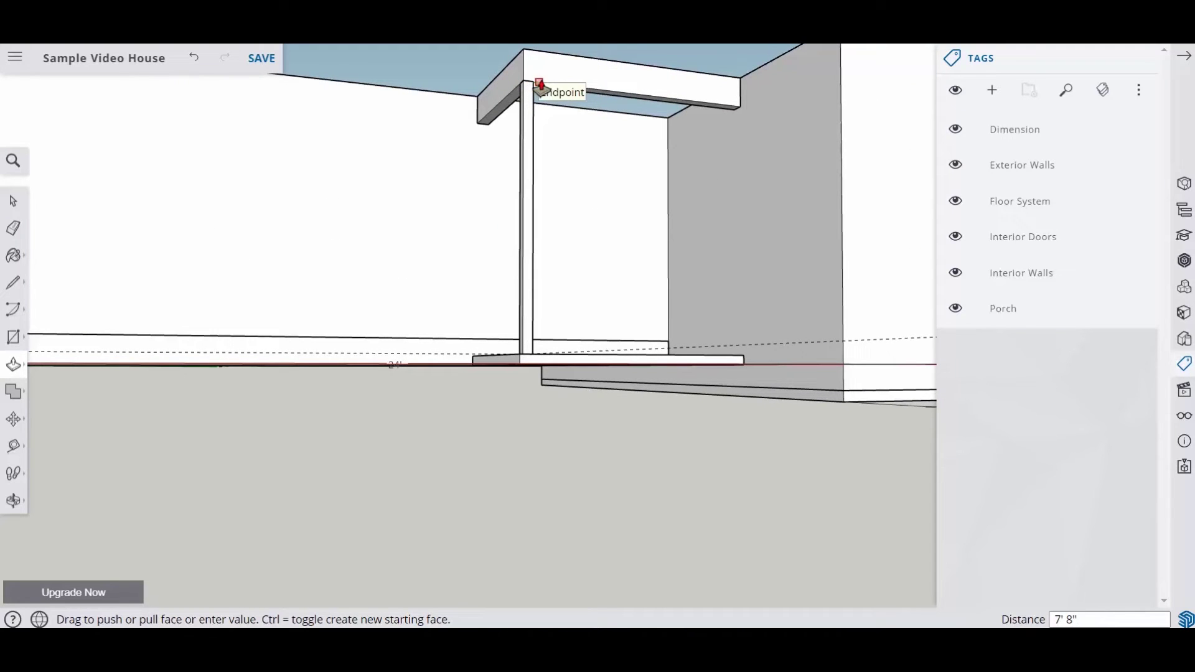
pyautogui.click(541, 87)
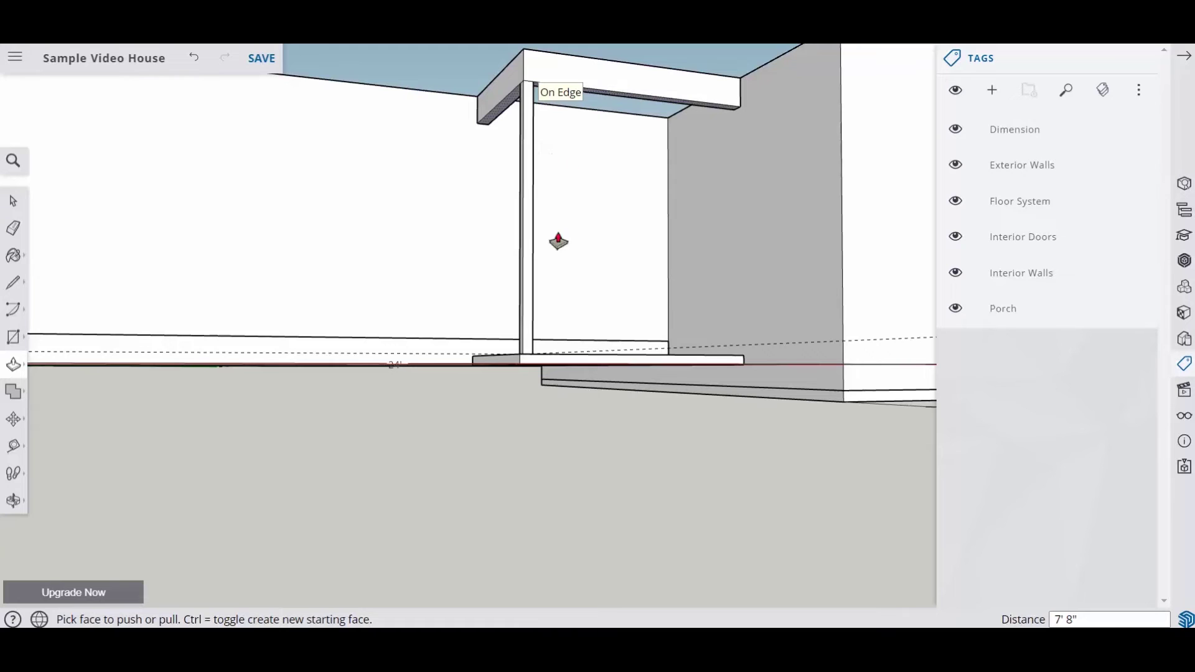
# Review the house from above and in front, then undo the post extrusion
pyautogui.scroll(-3, 537, 268)
pyautogui.moveTo(552, 259); pyautogui.dragTo(435, 390, button='middle')
pyautogui.scroll(-2, 529, 340)
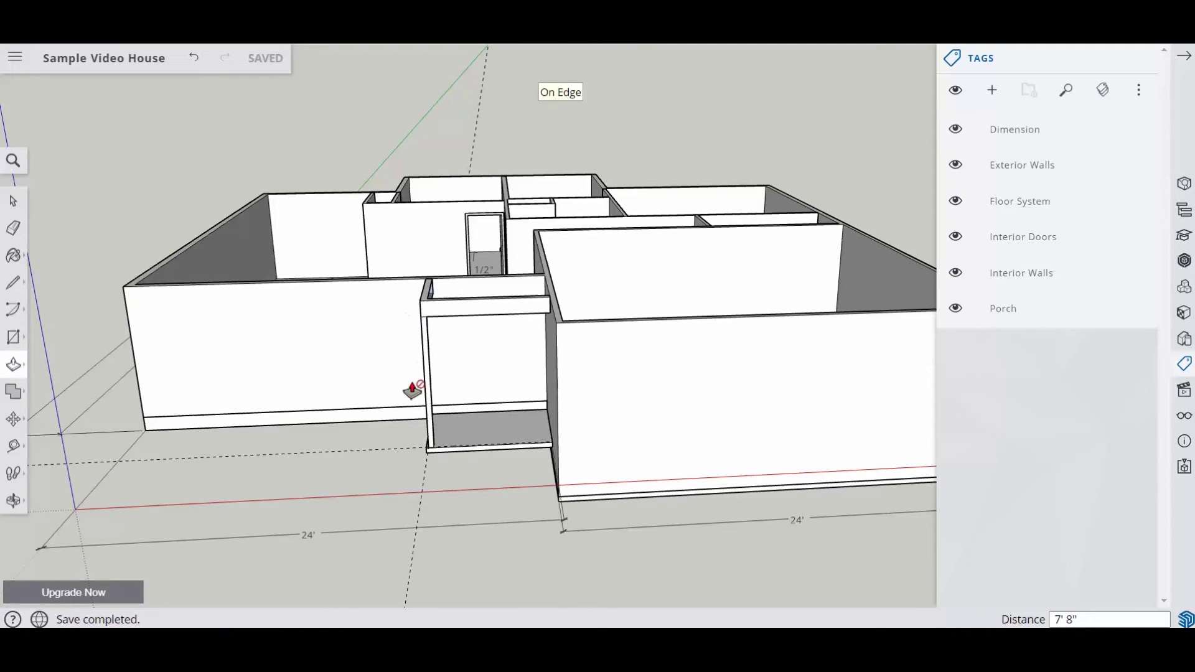
pyautogui.moveTo(408, 393); pyautogui.dragTo(552, 356, button='middle')
pyautogui.scroll(5, 468, 387)
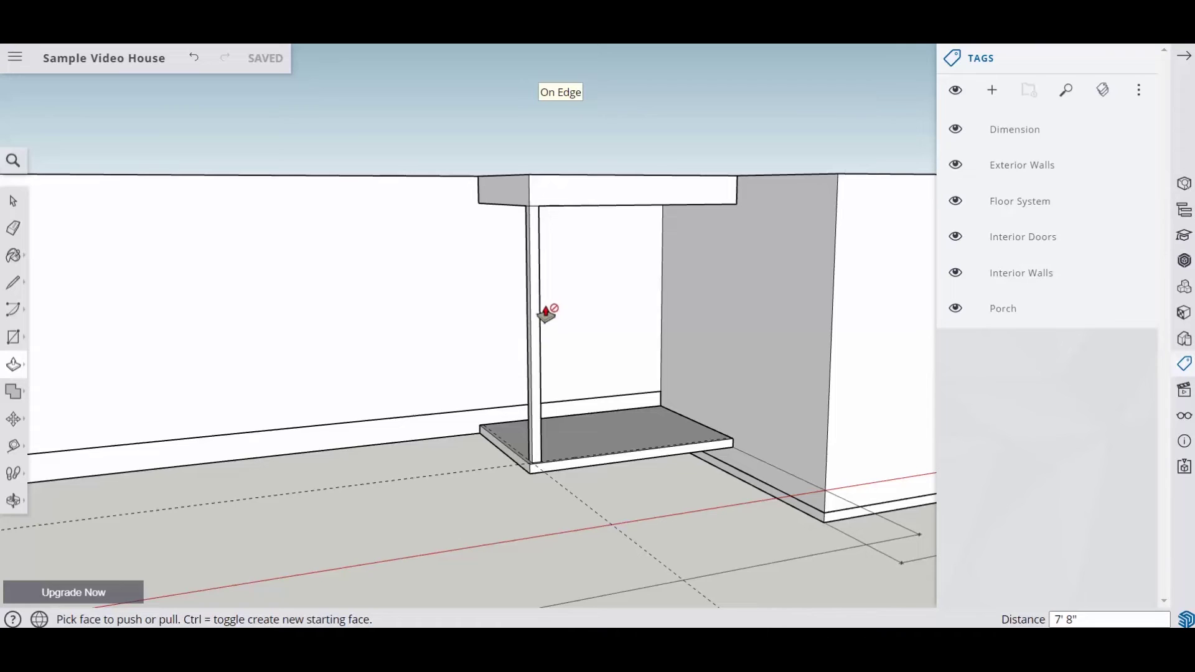
pyautogui.scroll(-1, 551, 274)
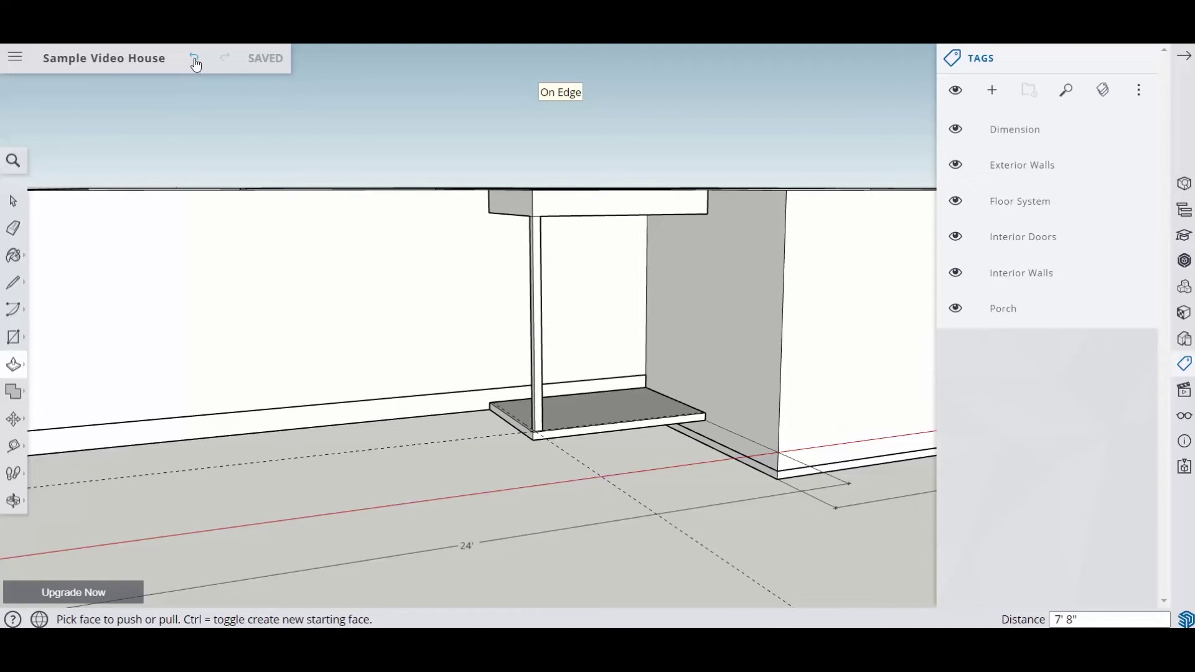
pyautogui.click(195, 61)
# Select the decorative column beside the house and move it in front of the house
pyautogui.scroll(-3, 498, 287)
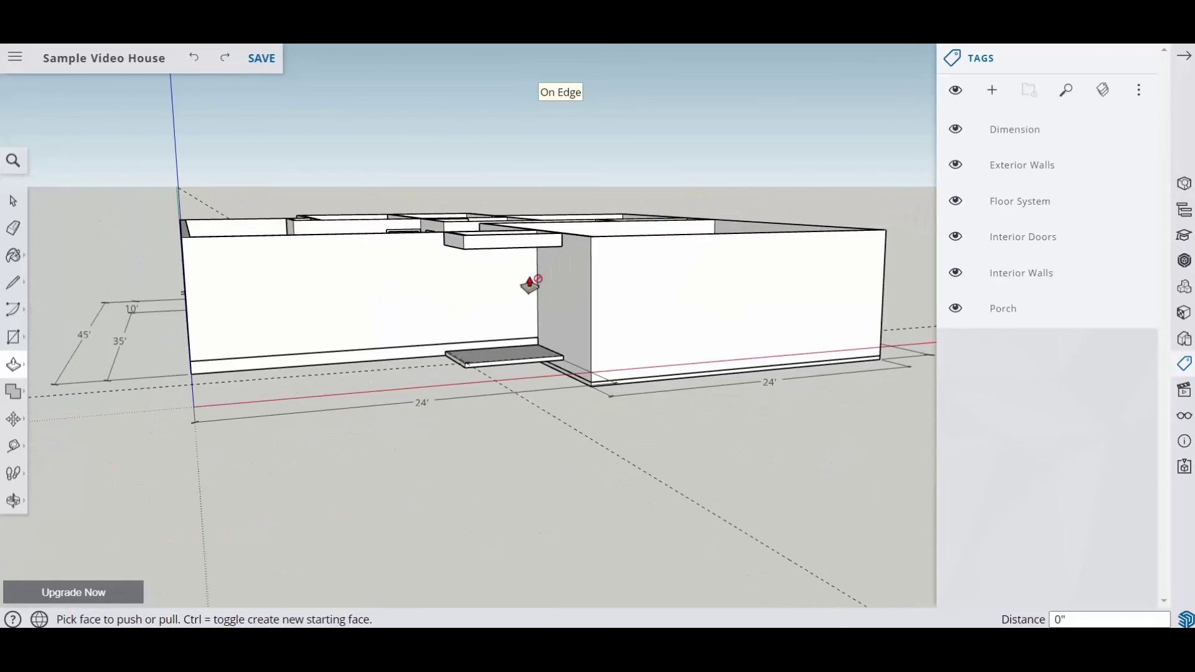
pyautogui.scroll(-3, 530, 285)
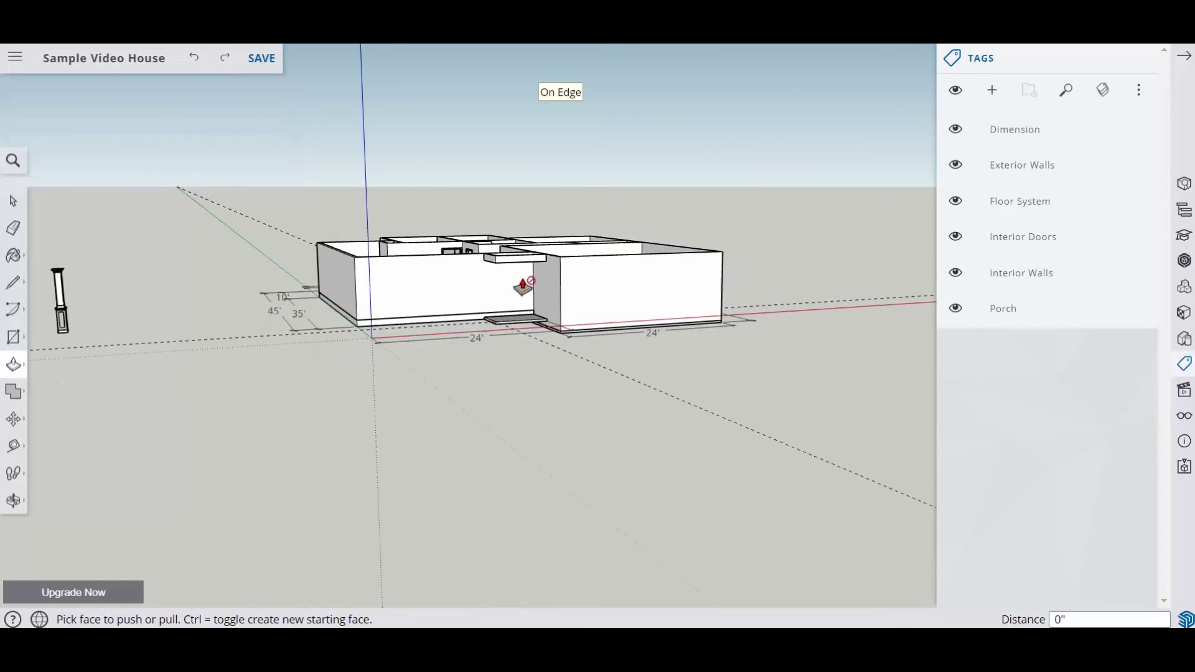
pyautogui.click(13, 200)
pyautogui.click(137, 312)
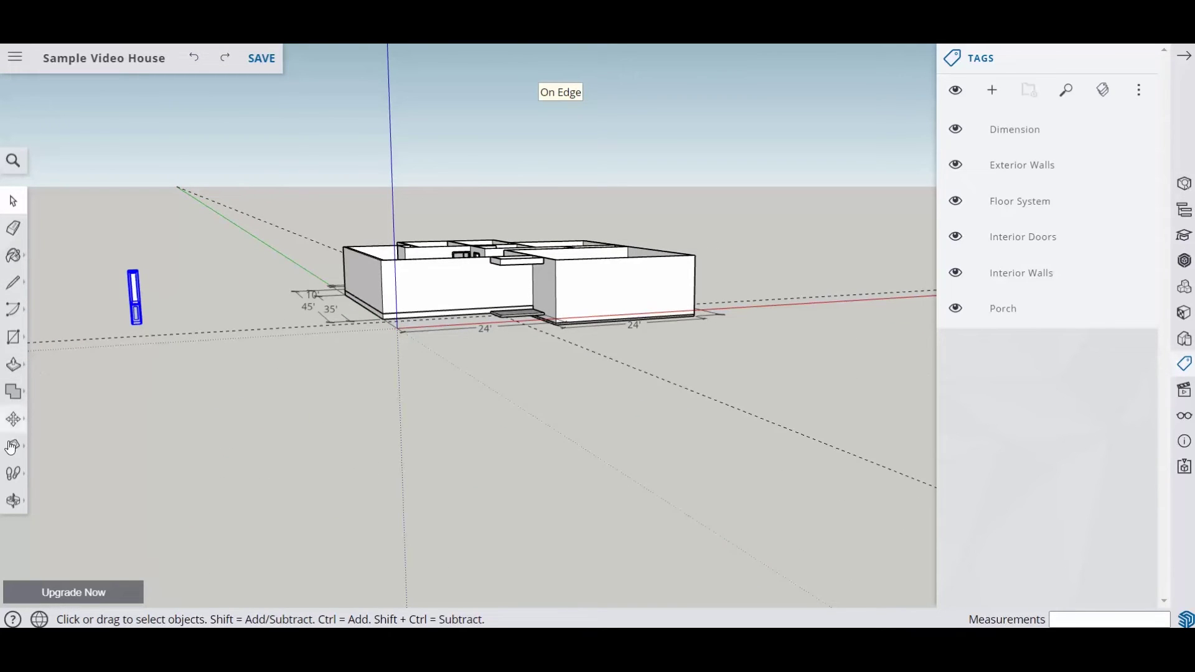
pyautogui.click(13, 419)
pyautogui.click(136, 306)
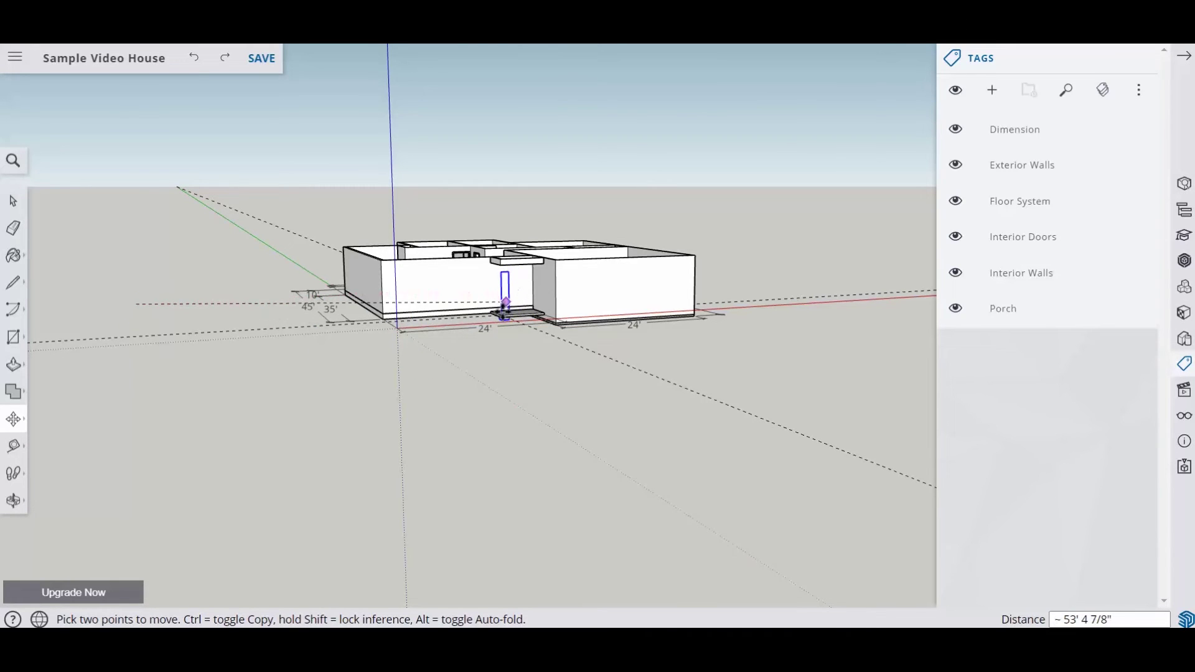
pyautogui.click(509, 321)
# Reposition the column by its top corner onto the slab corner beneath the header beam
pyautogui.scroll(5, 509, 321)
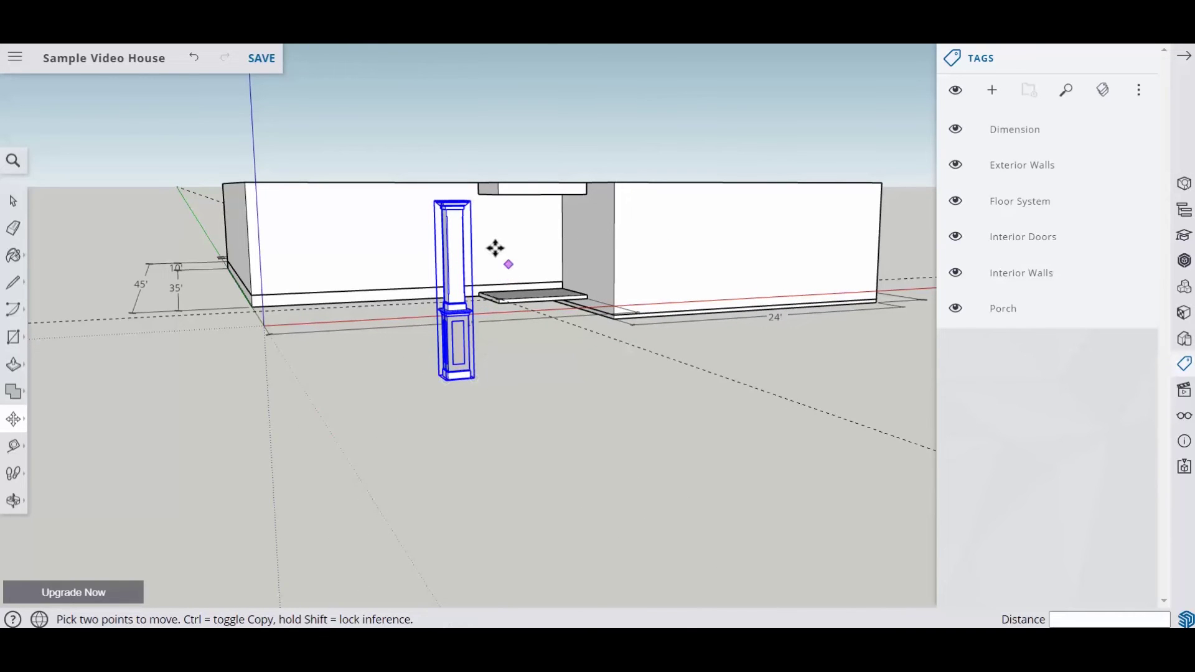
pyautogui.scroll(-2, 490, 248)
pyautogui.scroll(10, 442, 211)
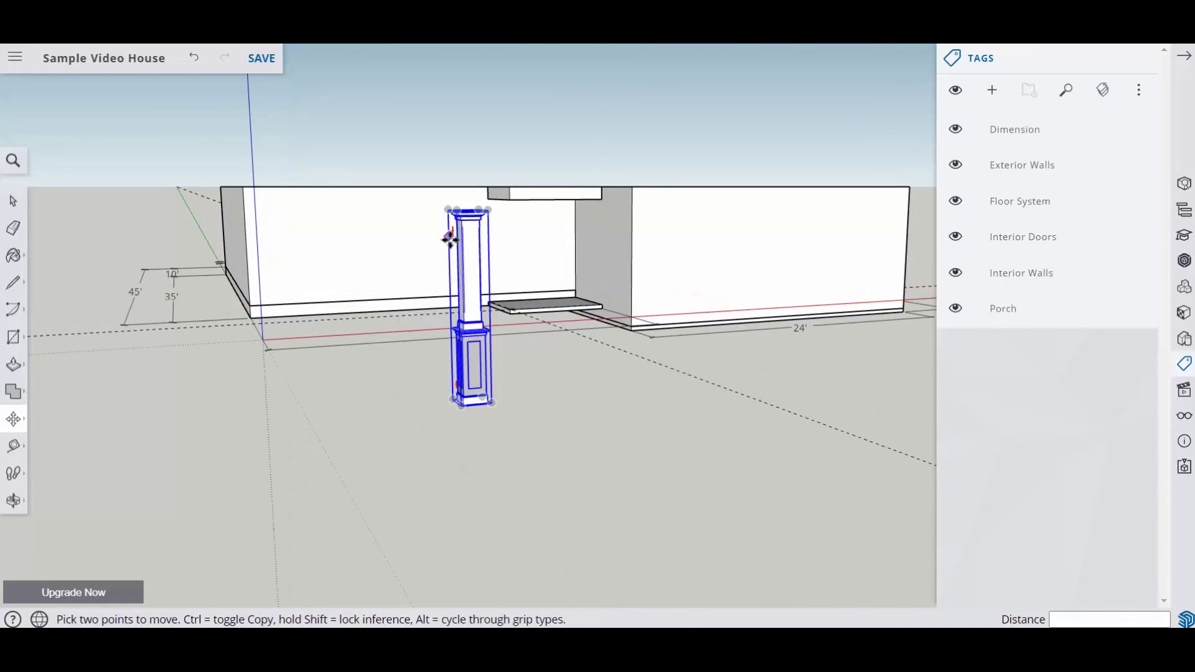
pyautogui.scroll(-10, 476, 224)
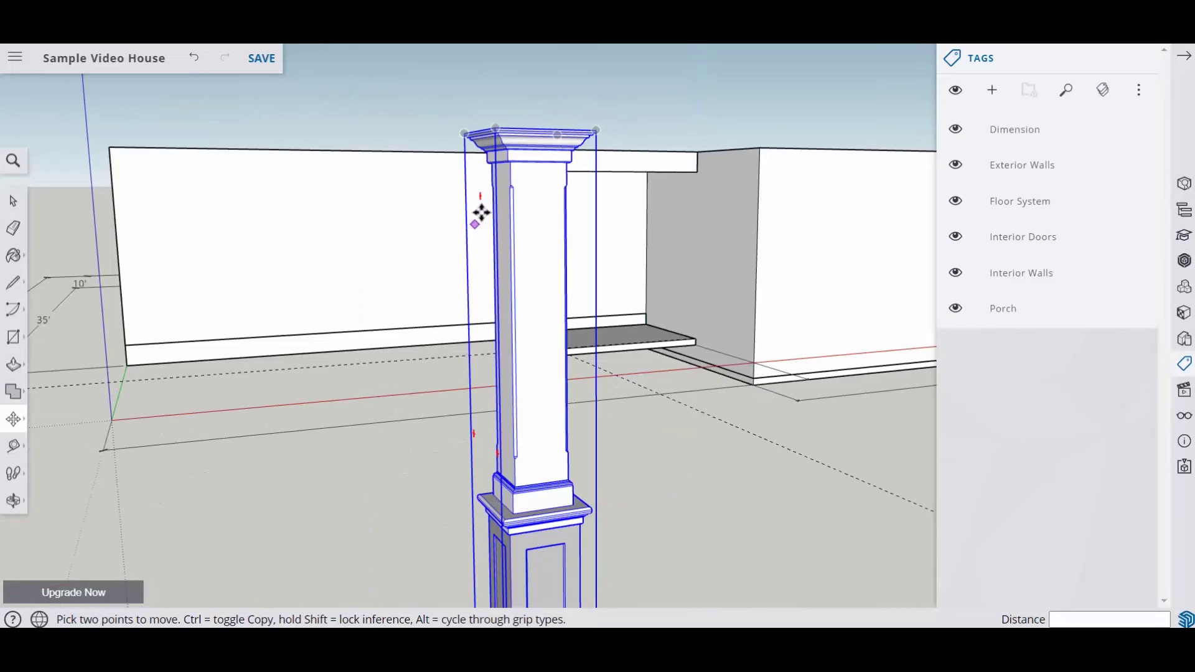
pyautogui.scroll(-5, 547, 246)
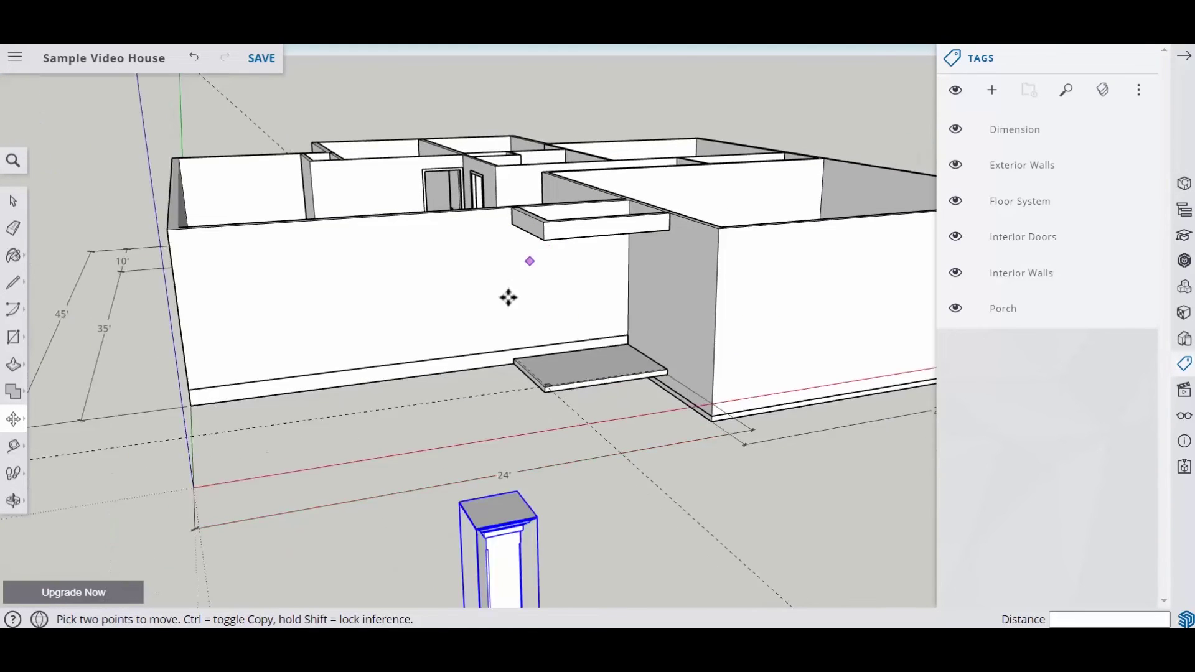
pyautogui.scroll(3, 503, 398)
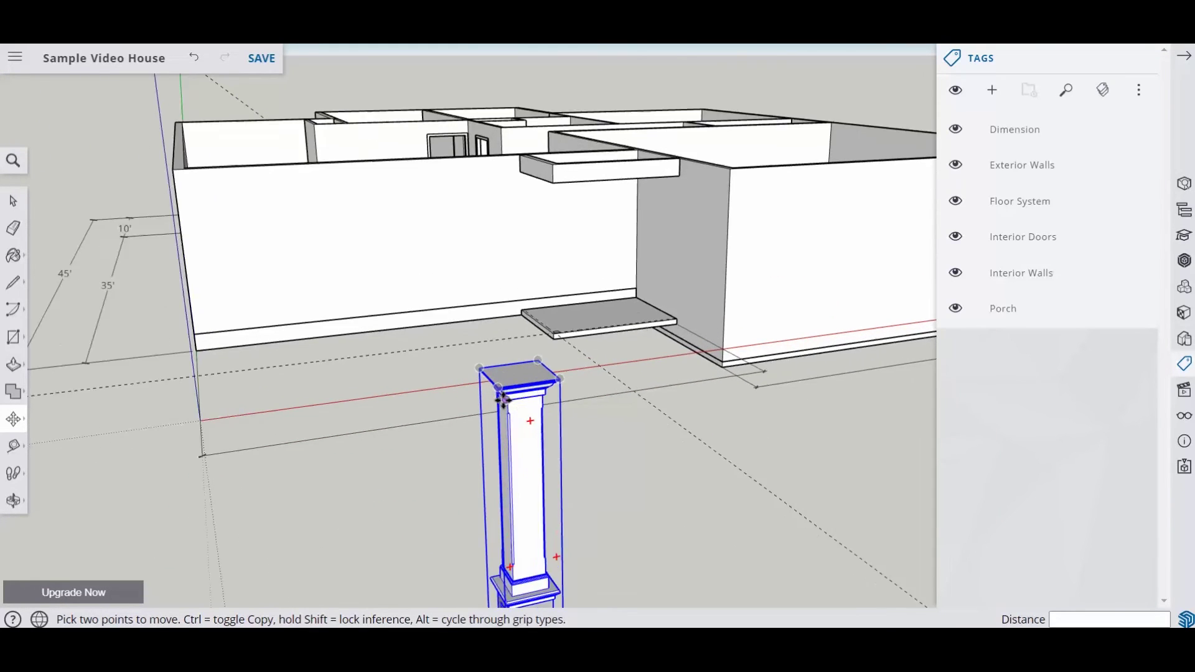
pyautogui.scroll(5, 503, 401)
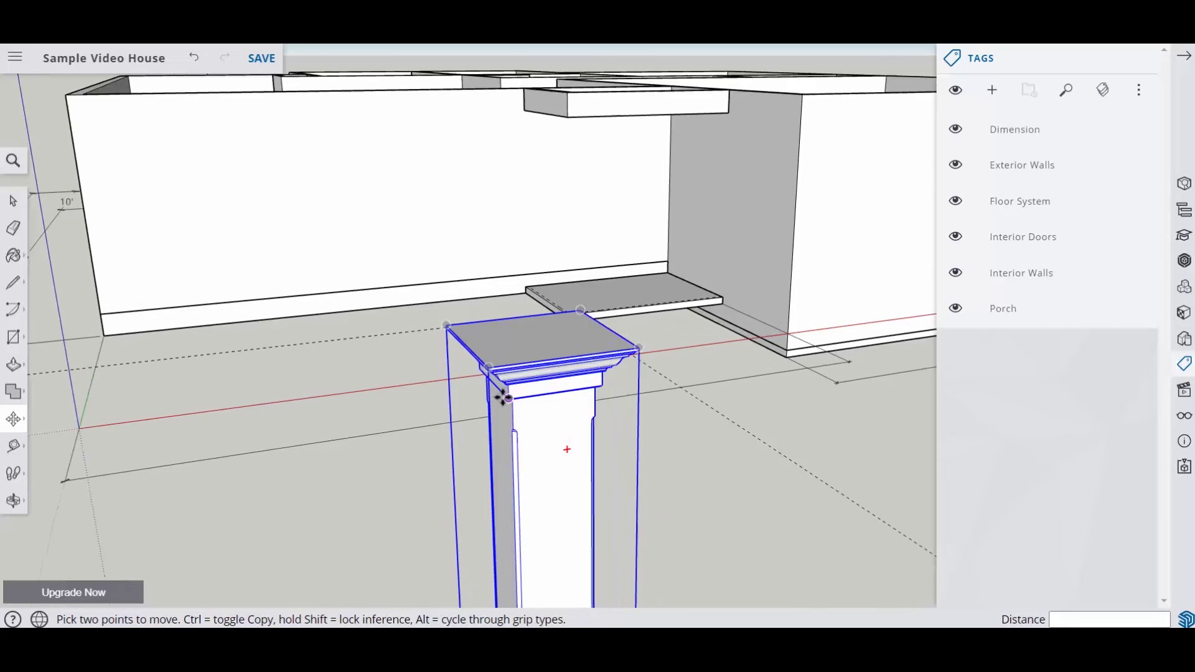
pyautogui.click(482, 353)
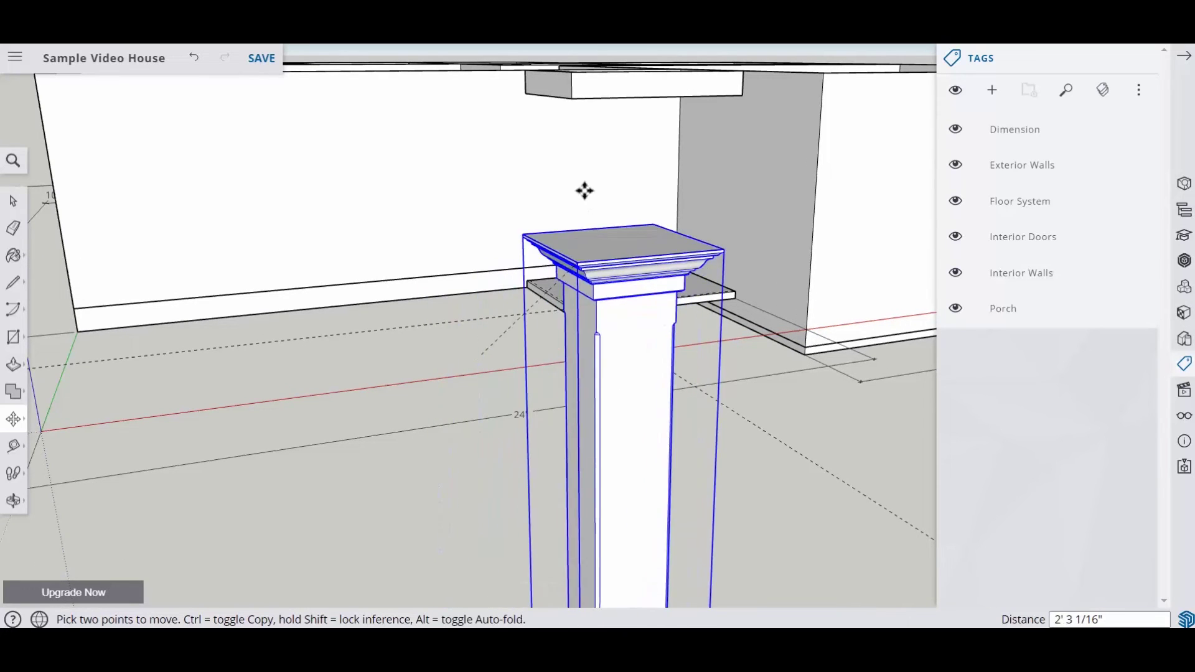
pyautogui.click(571, 101)
pyautogui.scroll(-2, 576, 308)
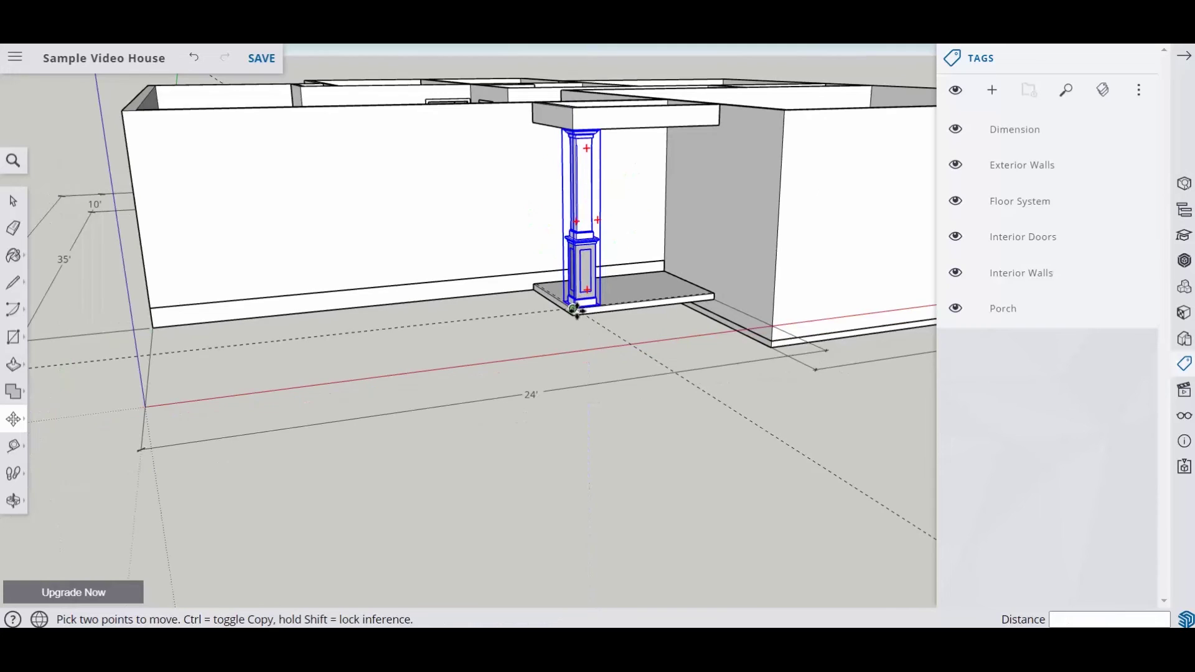
pyautogui.click(13, 201)
pyautogui.click(600, 446)
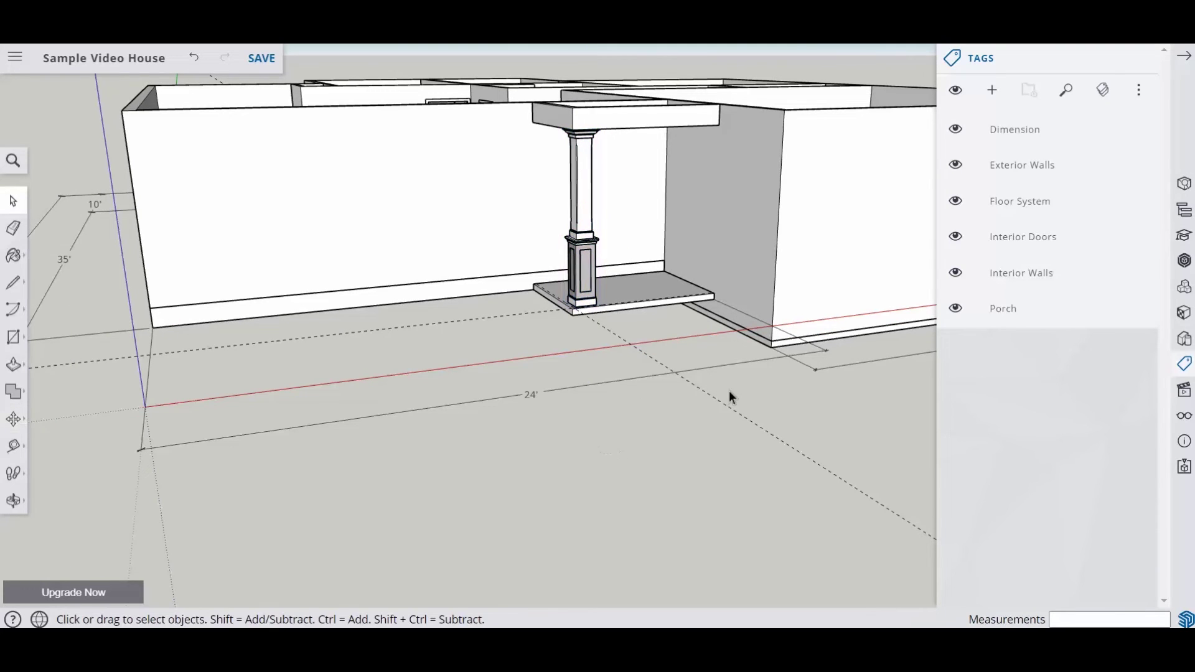
pyautogui.moveTo(730, 390); pyautogui.dragTo(513, 371, button='middle')
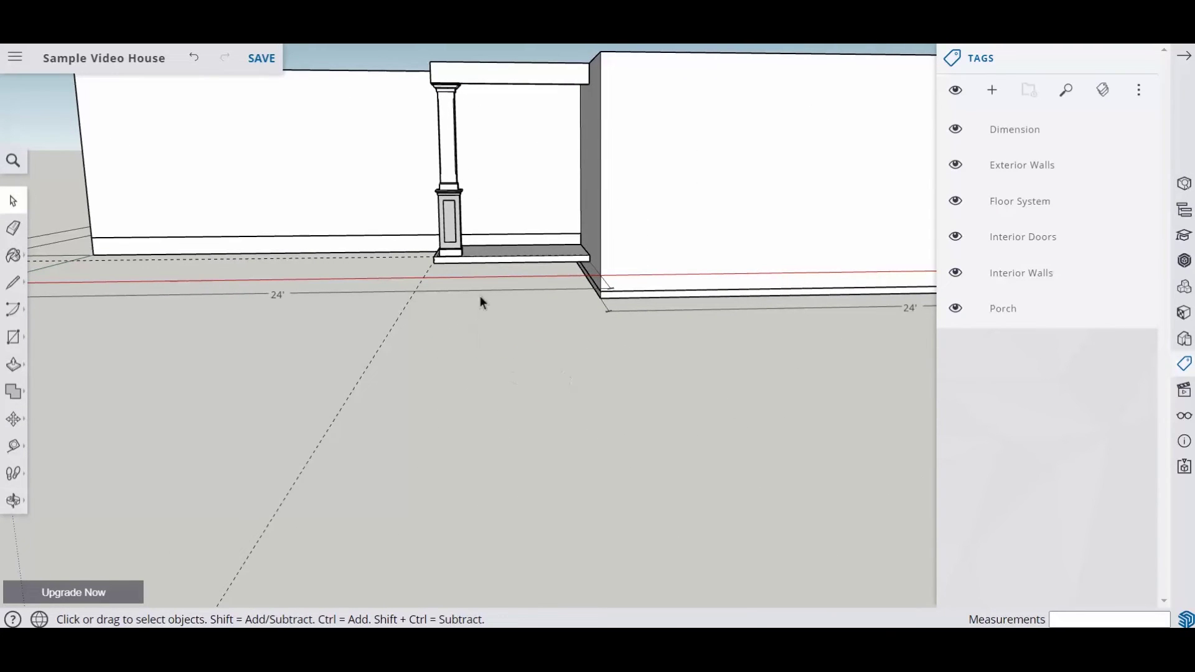
pyautogui.scroll(4, 447, 216)
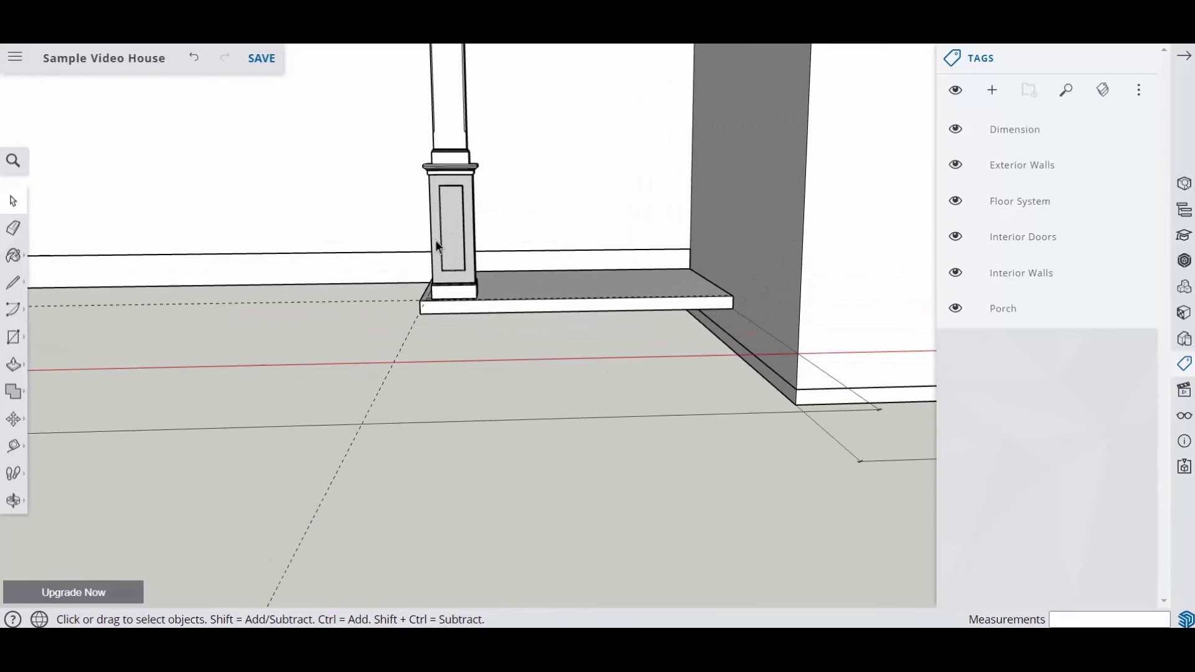
pyautogui.moveTo(413, 238); pyautogui.dragTo(567, 356, button='middle')
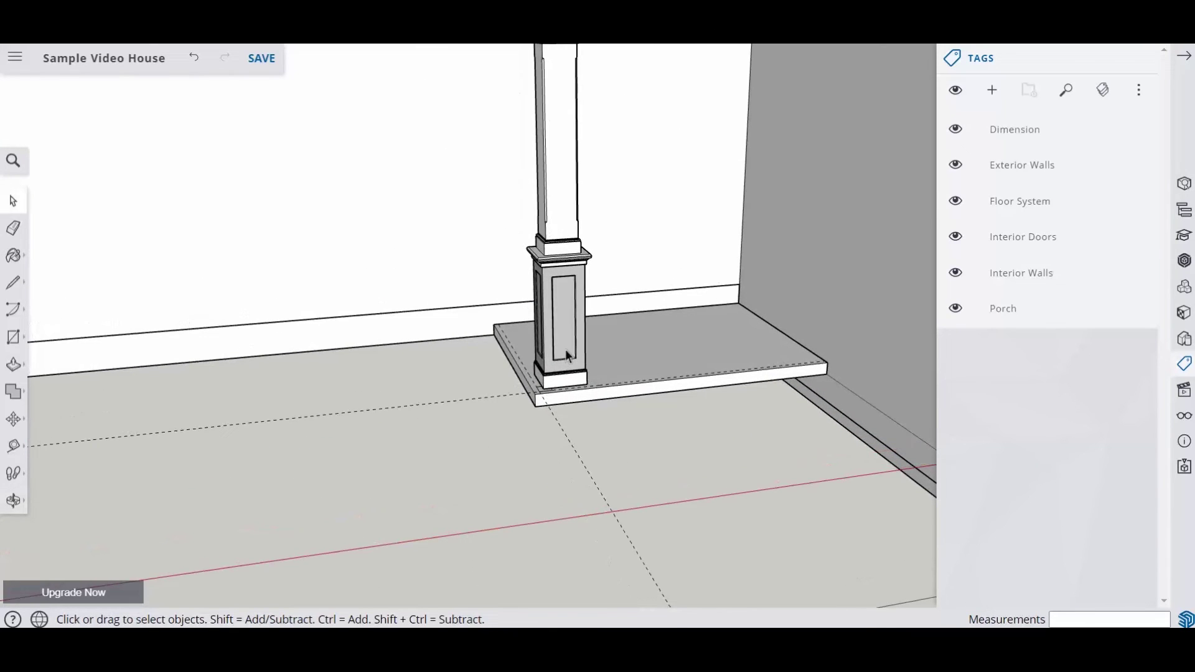
pyautogui.scroll(-3, 573, 345)
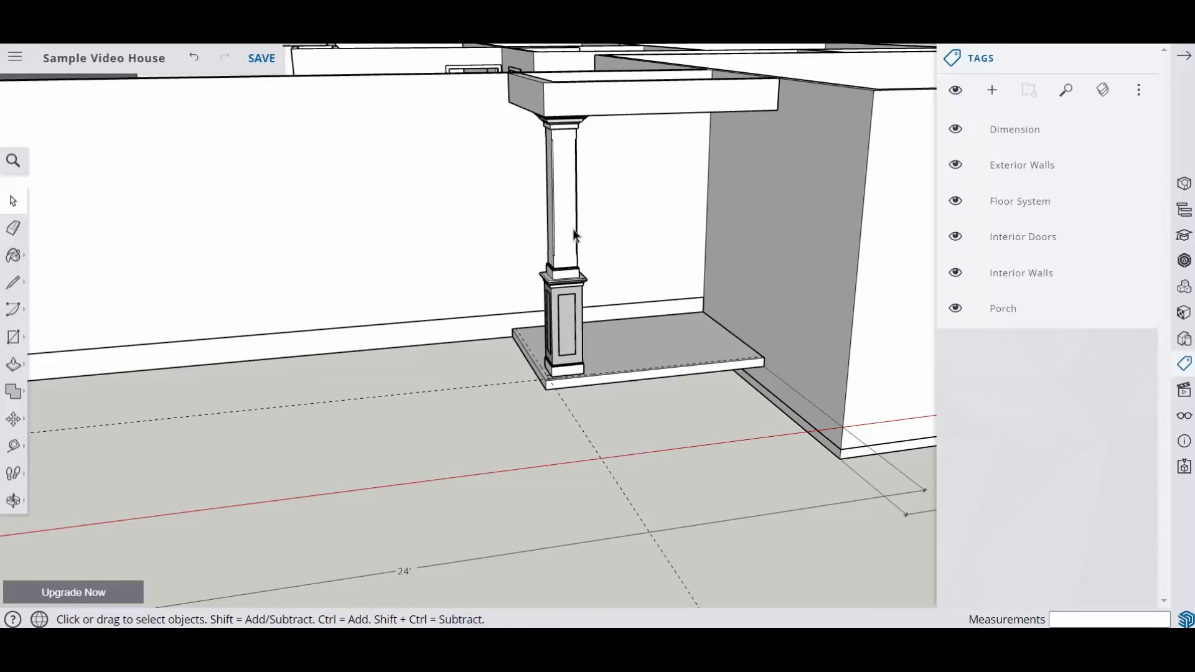
pyautogui.scroll(3, 568, 280)
pyautogui.scroll(3, 563, 294)
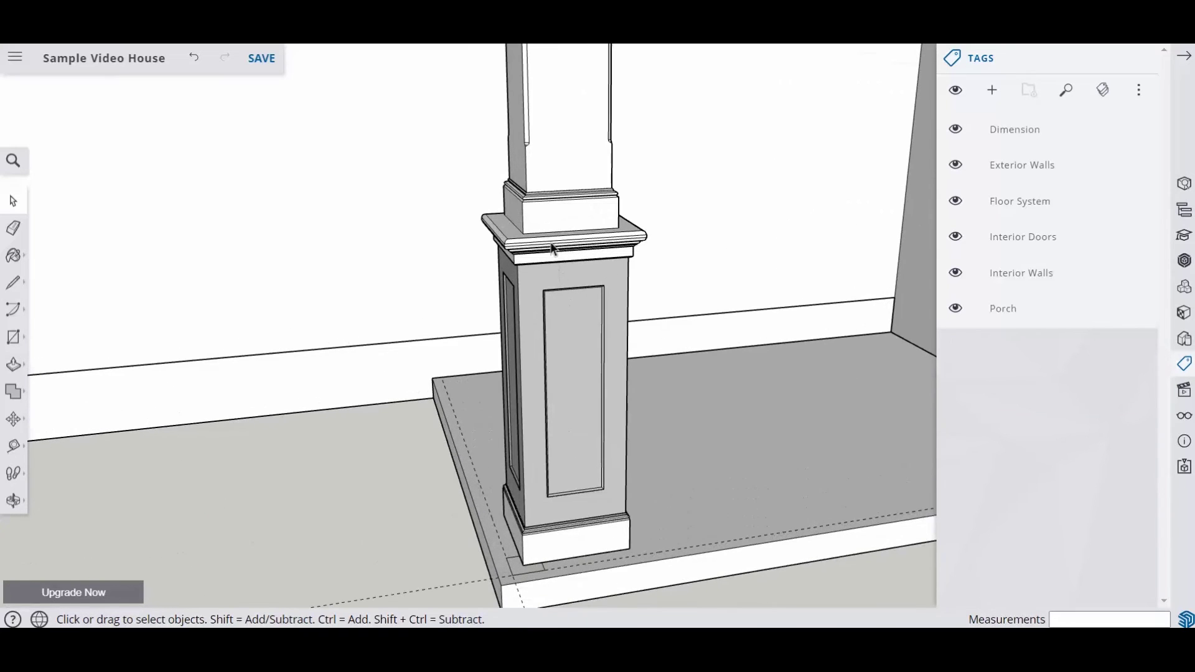
pyautogui.scroll(5, 547, 218)
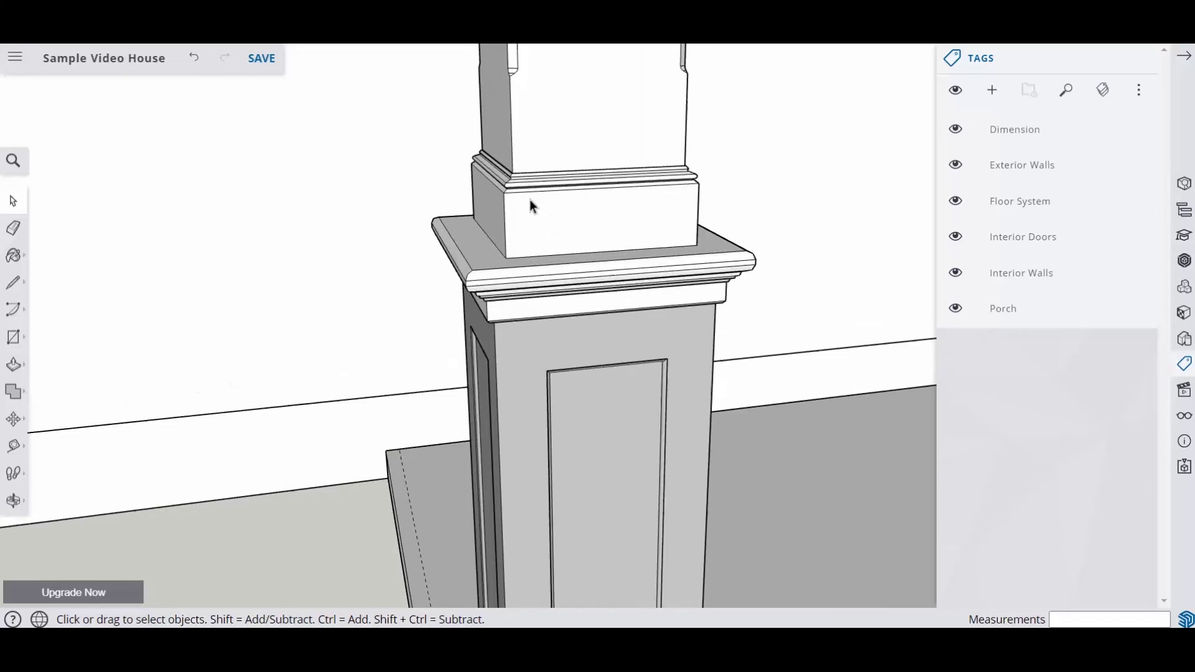
pyautogui.scroll(5, 530, 190)
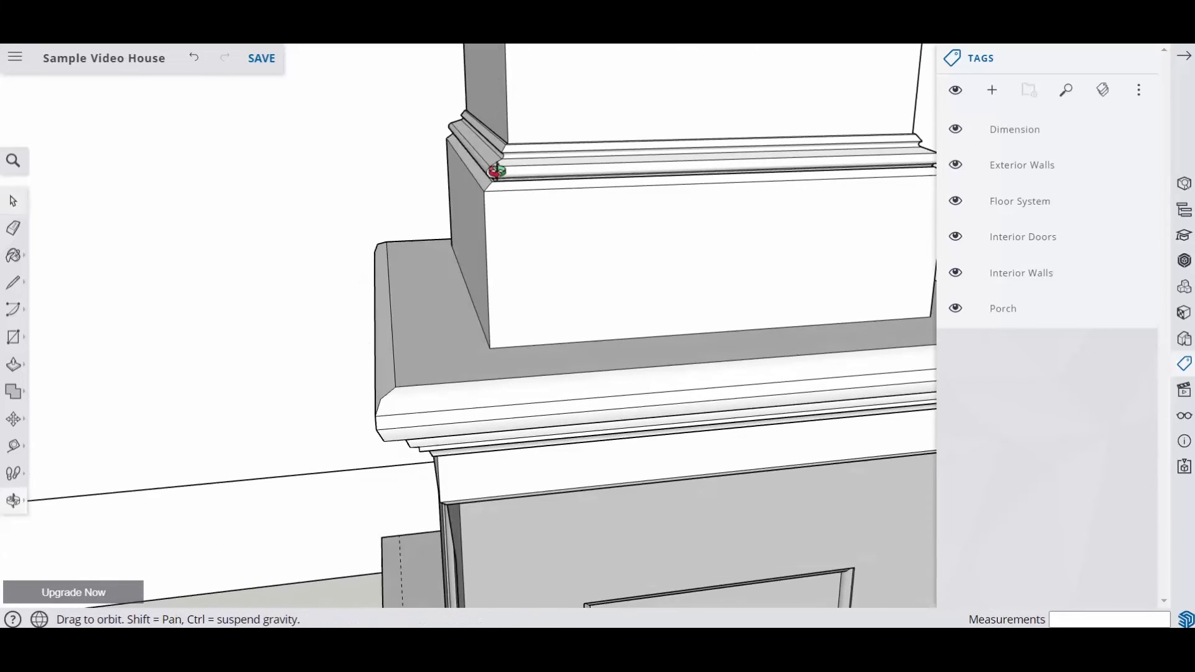
pyautogui.scroll(-5, 411, 174)
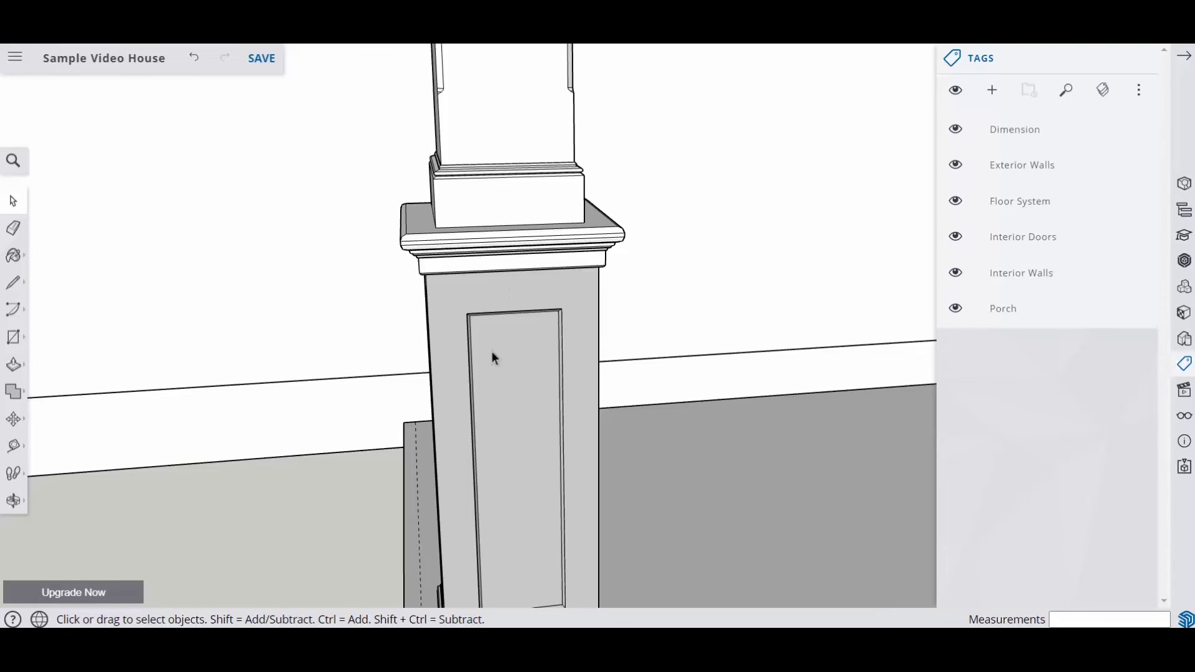
pyautogui.scroll(5, 535, 344)
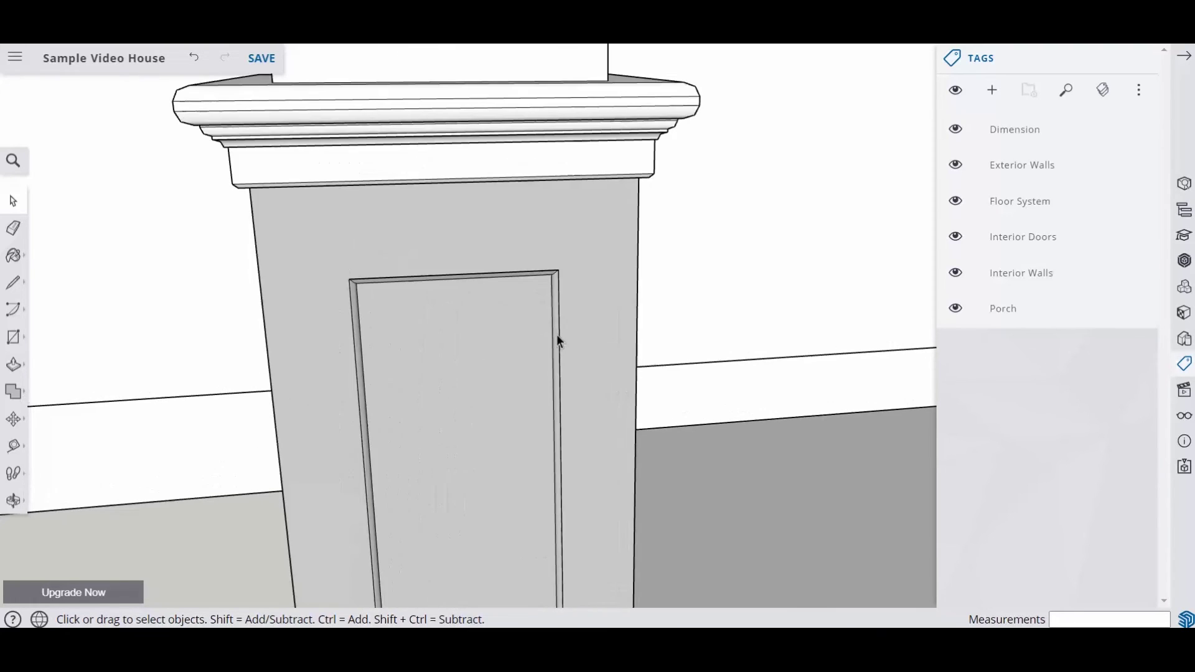
pyautogui.scroll(2, 559, 318)
pyautogui.scroll(-8, 454, 372)
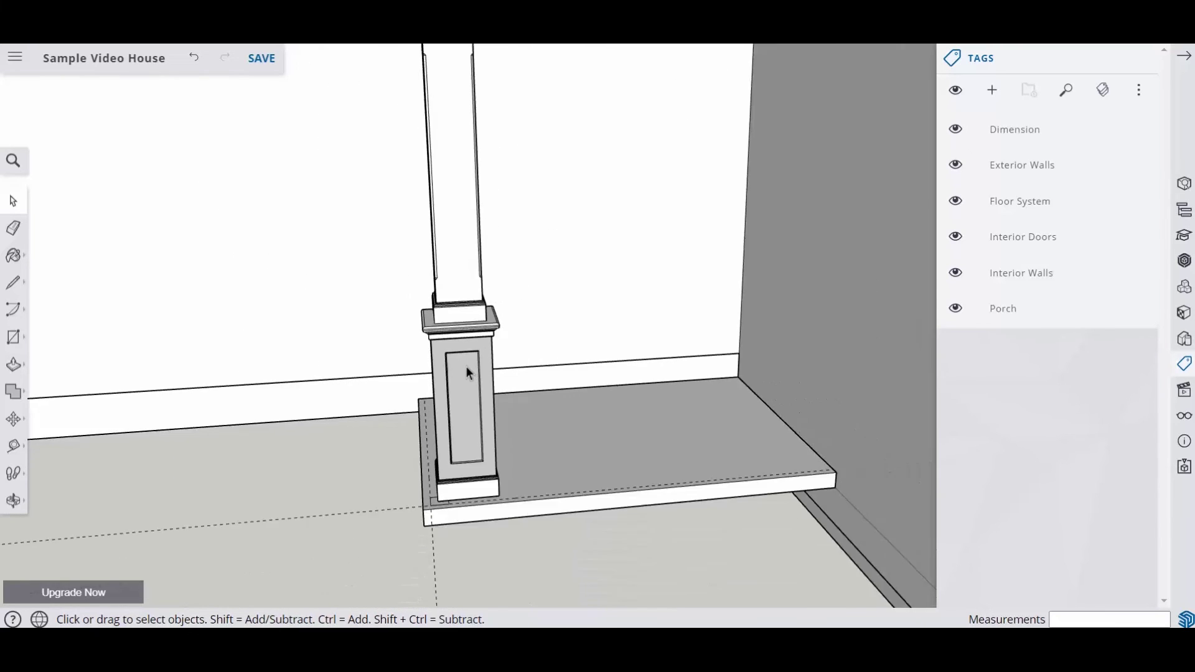
pyautogui.scroll(-6, 466, 366)
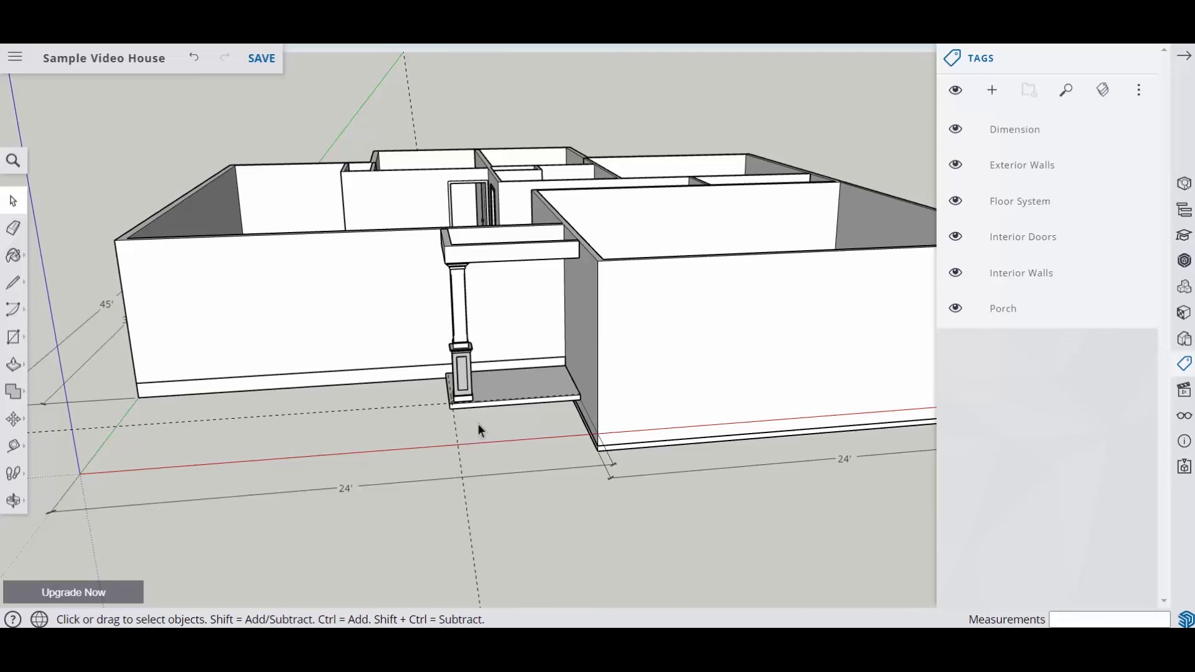
pyautogui.moveTo(475, 427); pyautogui.dragTo(507, 409, button='middle')
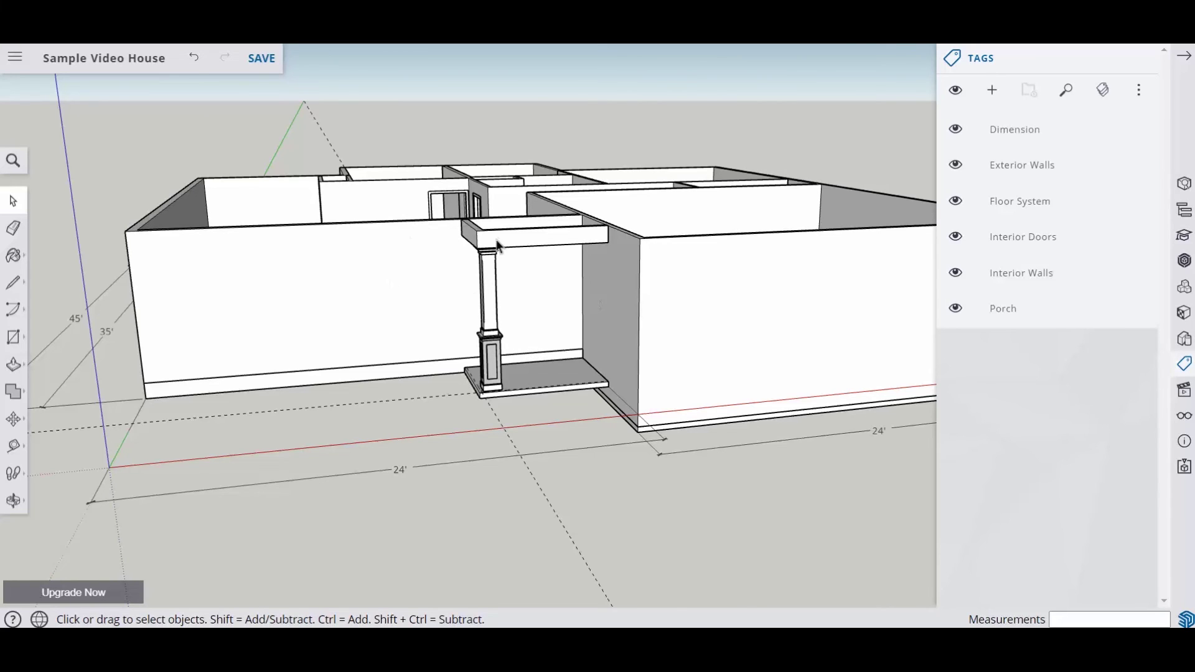
# Hide every tag except Porch, then group the porch slab, column and beam
pyautogui.click(956, 129)
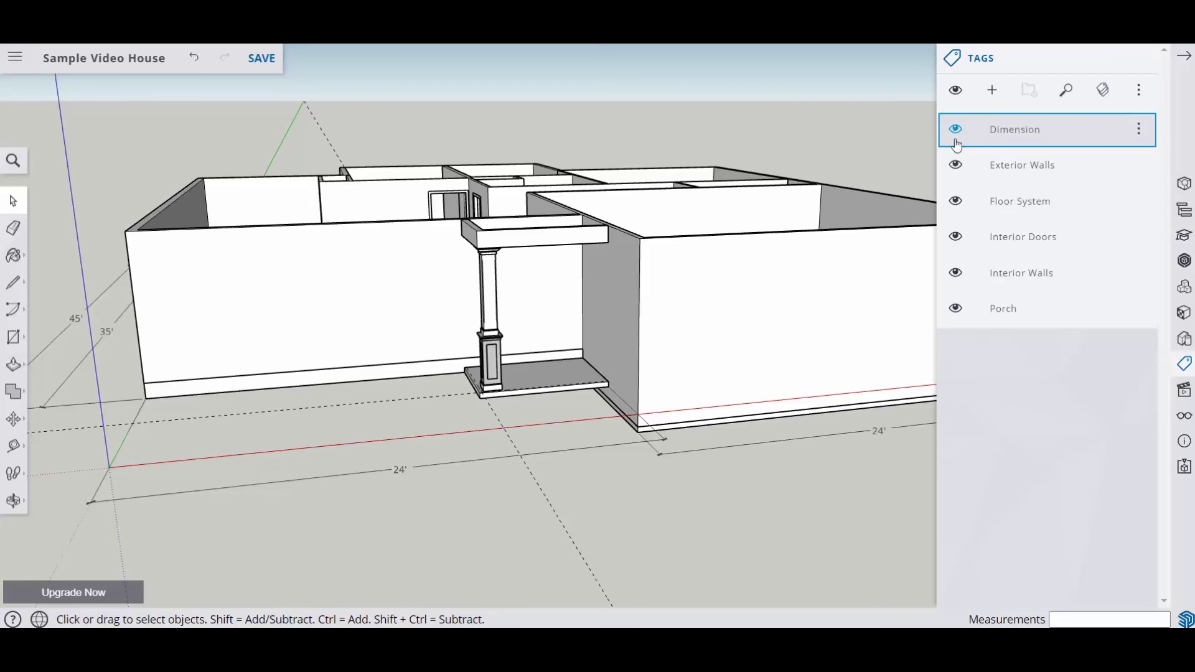
pyautogui.click(955, 165)
pyautogui.click(956, 202)
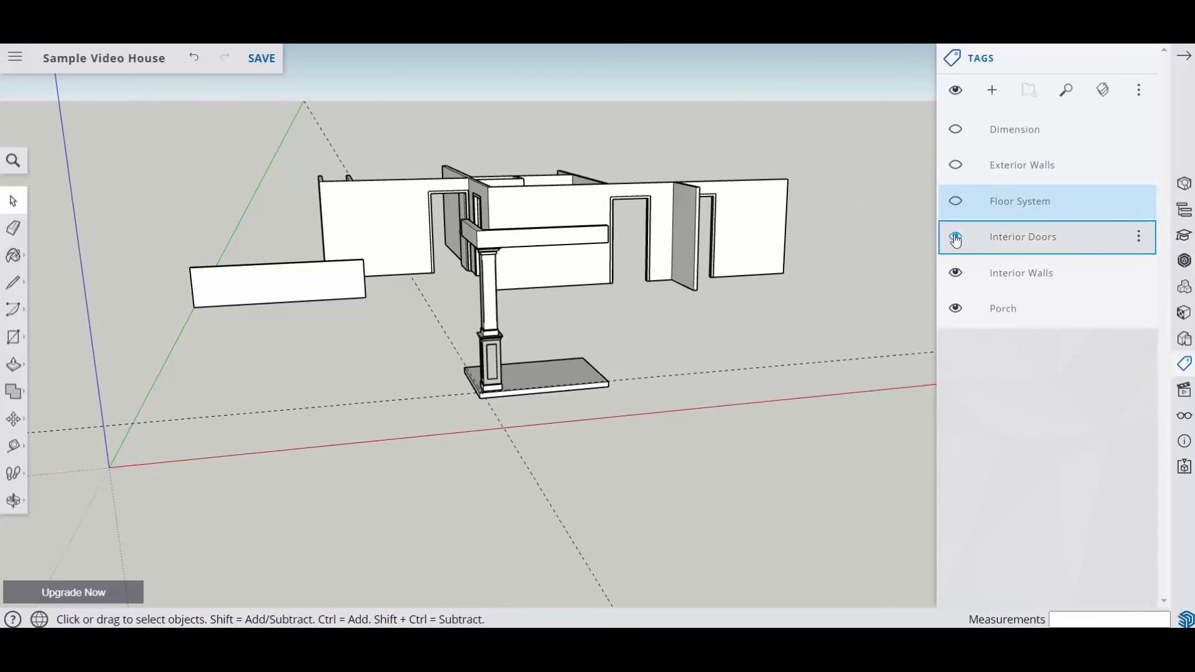
pyautogui.click(955, 237)
pyautogui.click(956, 273)
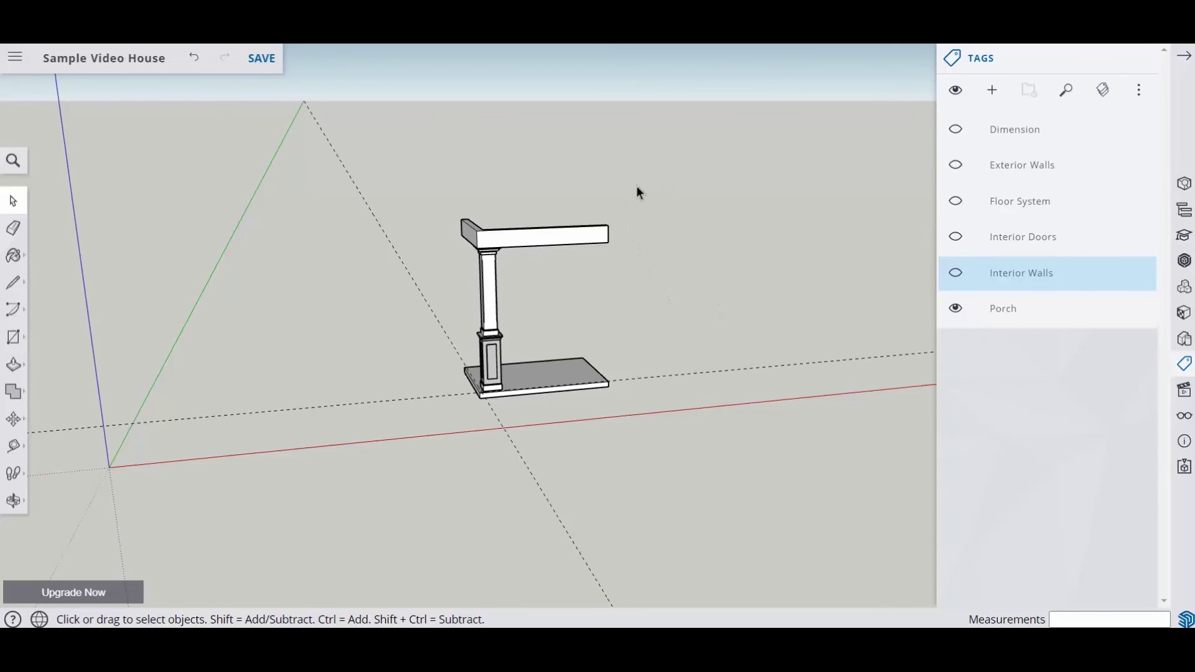
pyautogui.moveTo(636, 185); pyautogui.dragTo(436, 425)
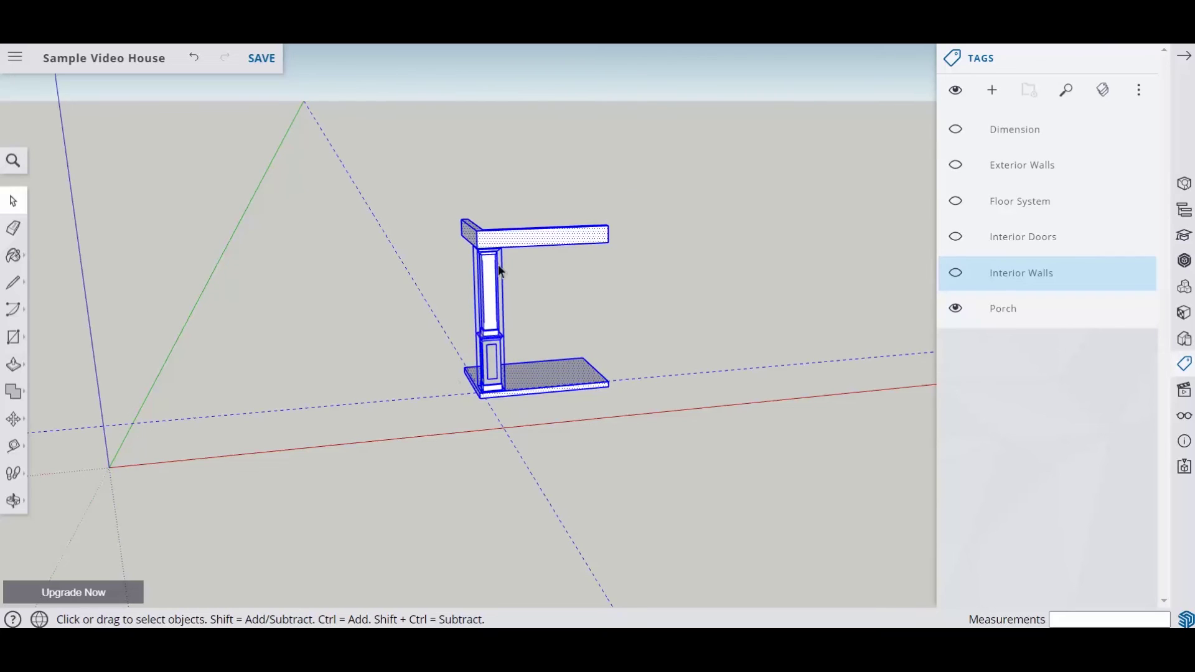
pyautogui.rightClick(500, 249)
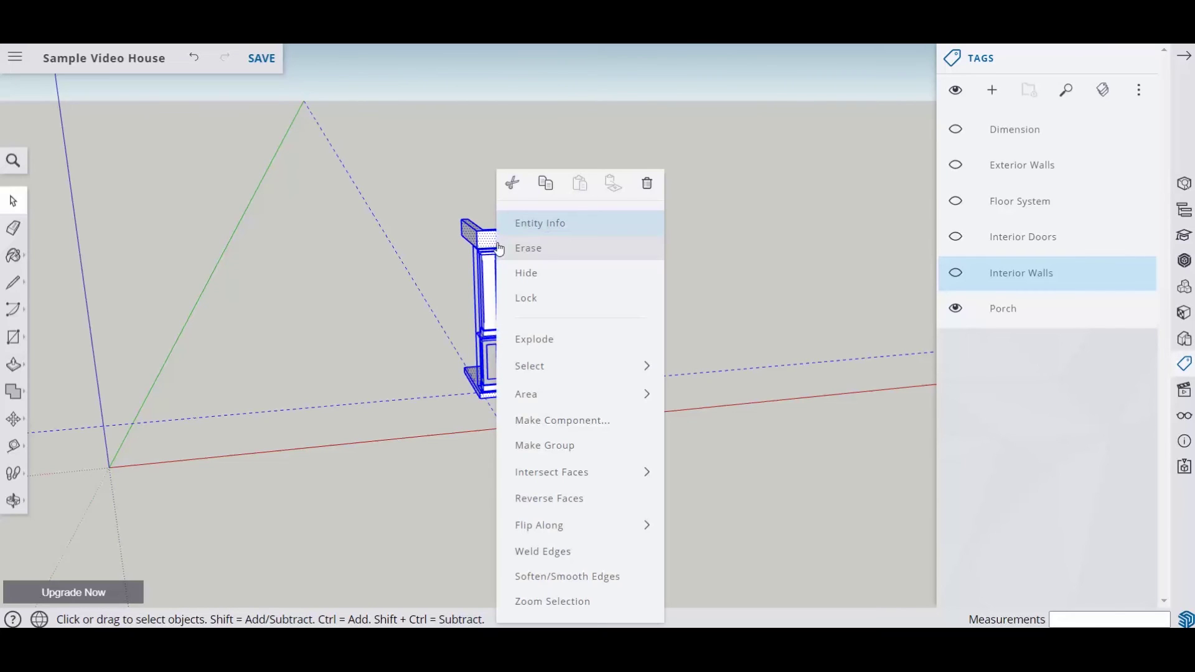
pyautogui.click(539, 446)
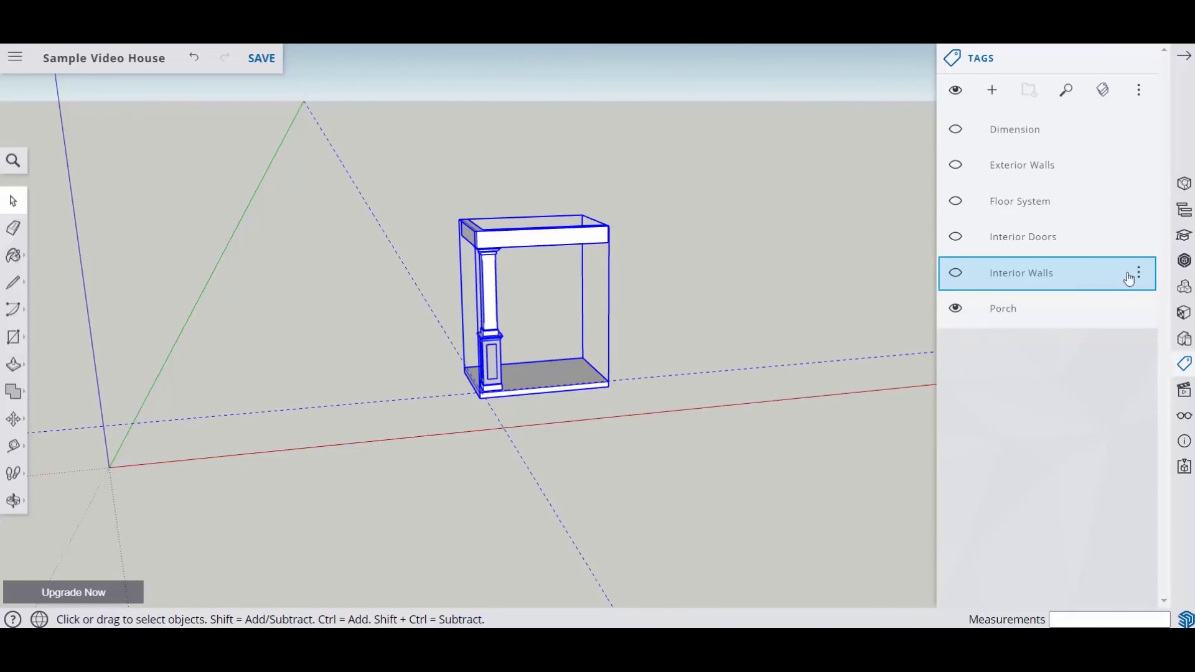
# Assign the porch group to the Porch tag and toggle that tag's visibility to confirm
pyautogui.click(1139, 309)
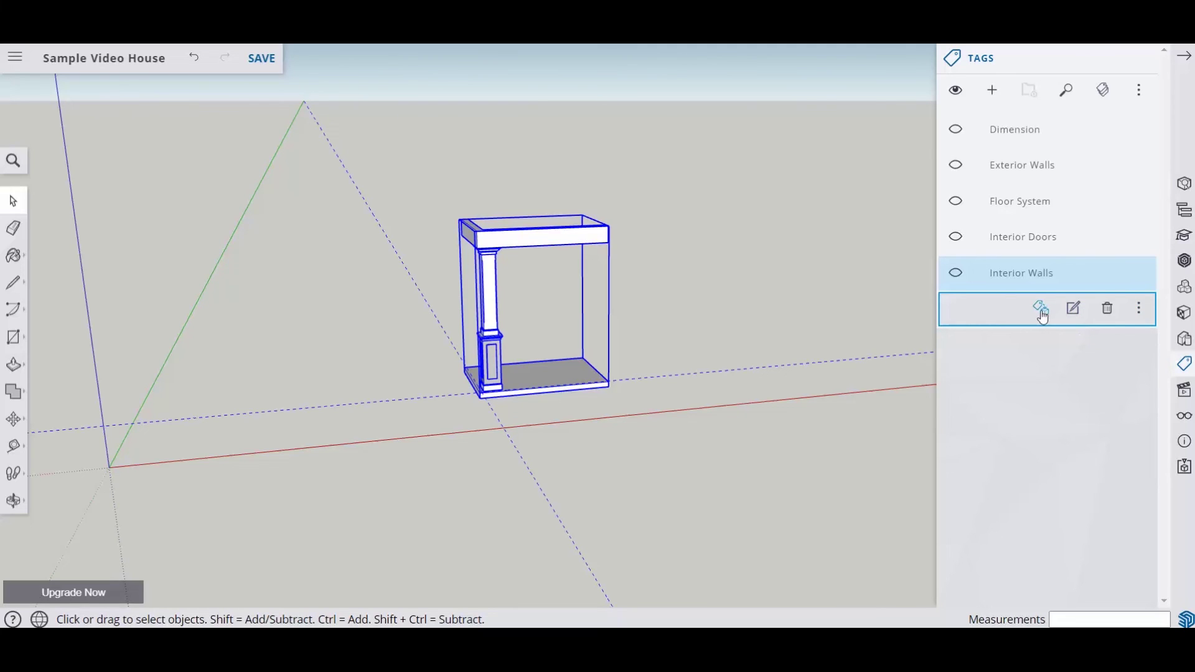
pyautogui.click(1041, 309)
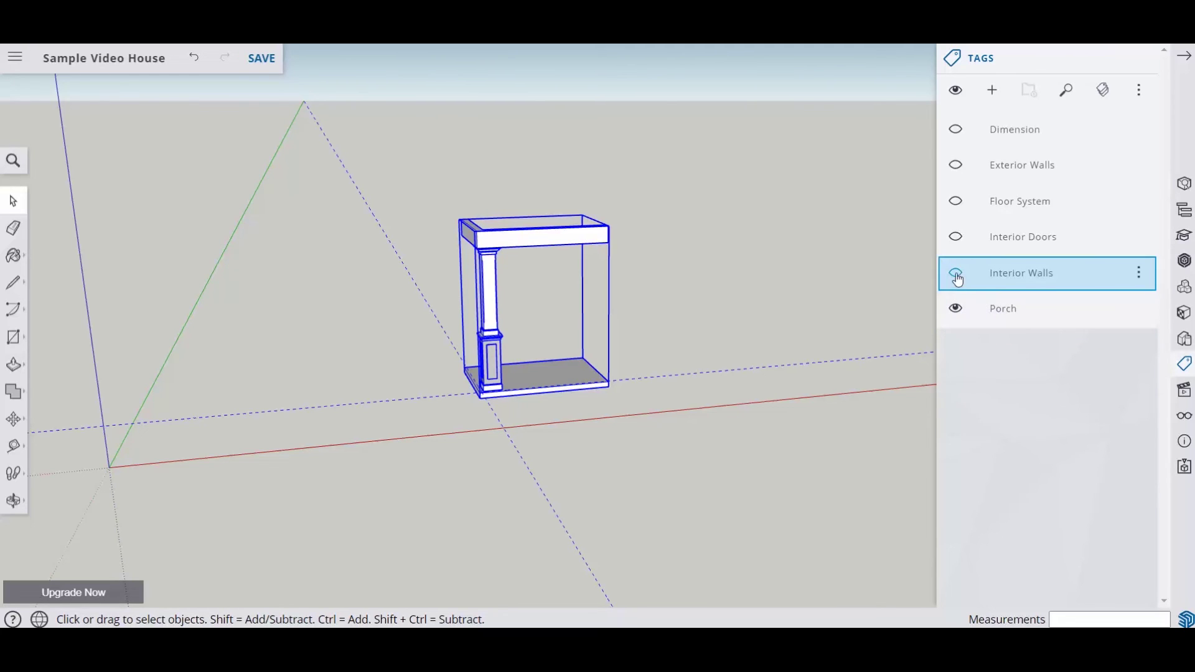
pyautogui.click(956, 312)
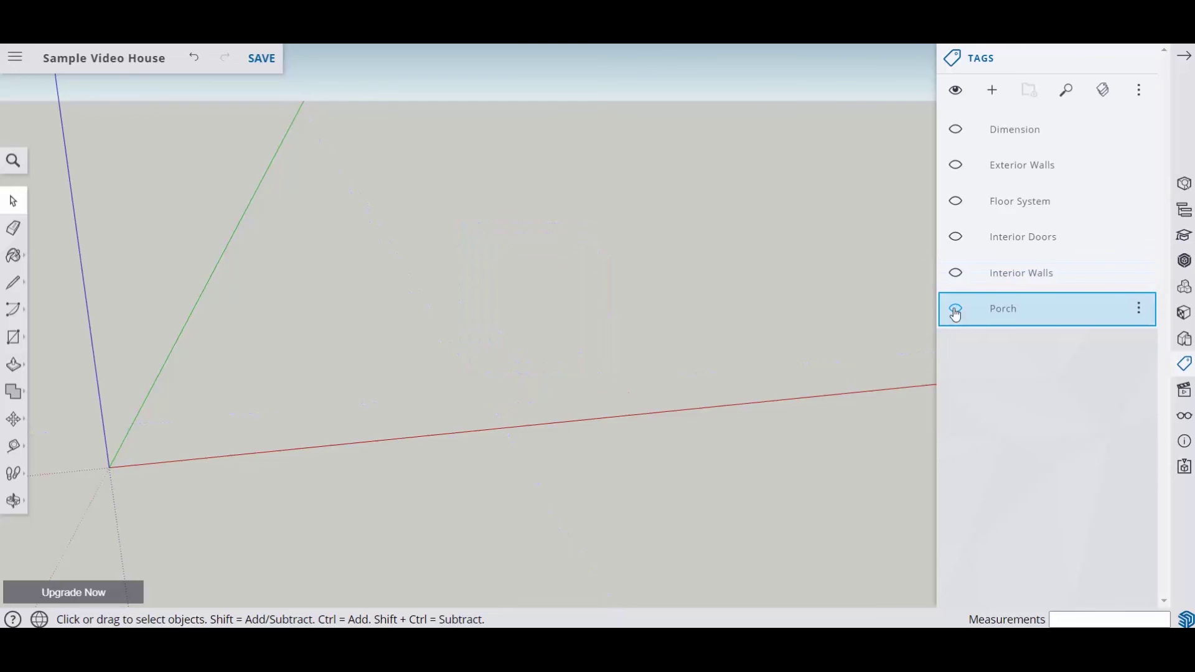
pyautogui.click(957, 311)
# Show the interior walls, interior doors, floor system, exterior walls and dimensions tags again
pyautogui.click(957, 274)
pyautogui.click(957, 237)
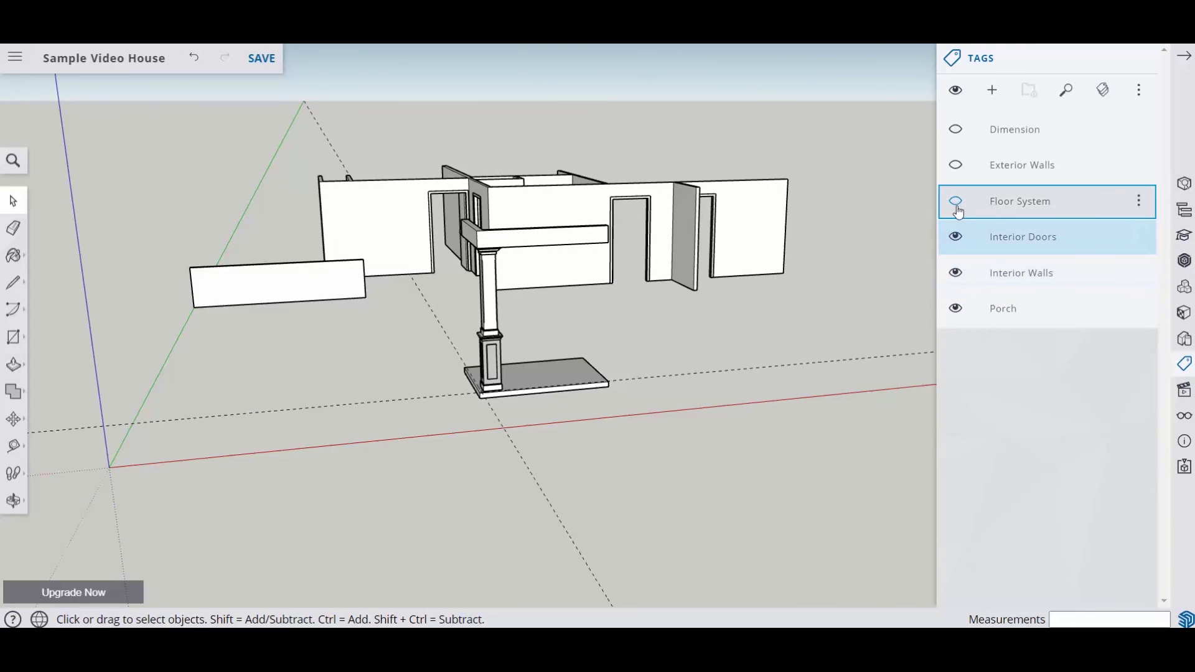
pyautogui.click(956, 201)
pyautogui.click(956, 165)
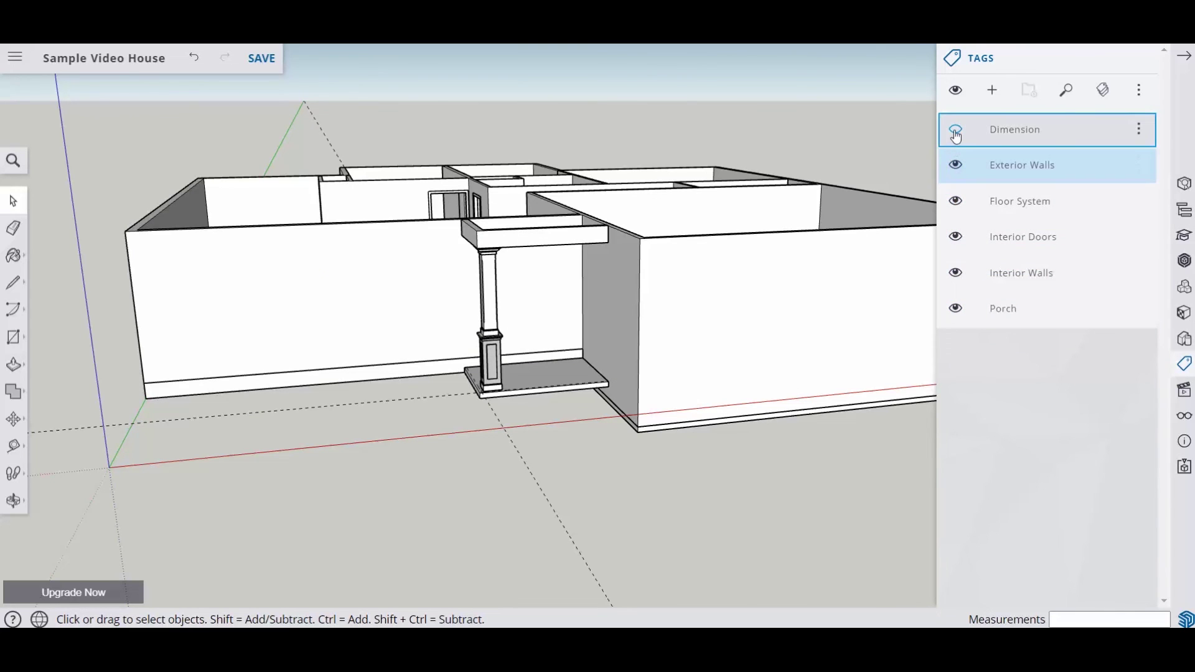
pyautogui.click(956, 129)
pyautogui.scroll(2, 660, 348)
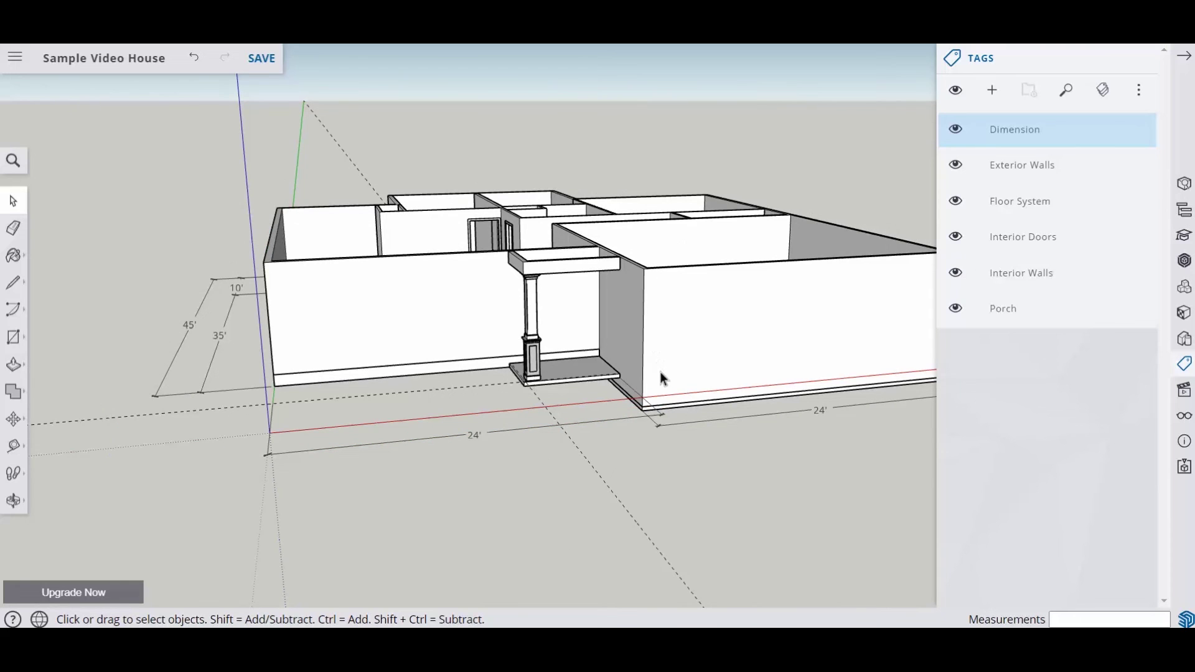